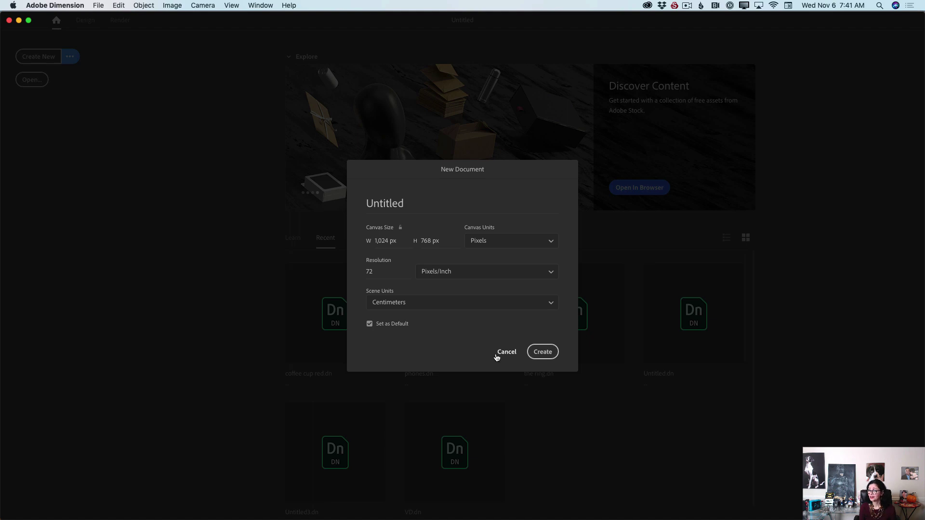
- Add the second beverage can model to the blank scene and scale it up proportionally to about 26 cm tall
{"action": "left_click", "coordinate": [503, 353]}
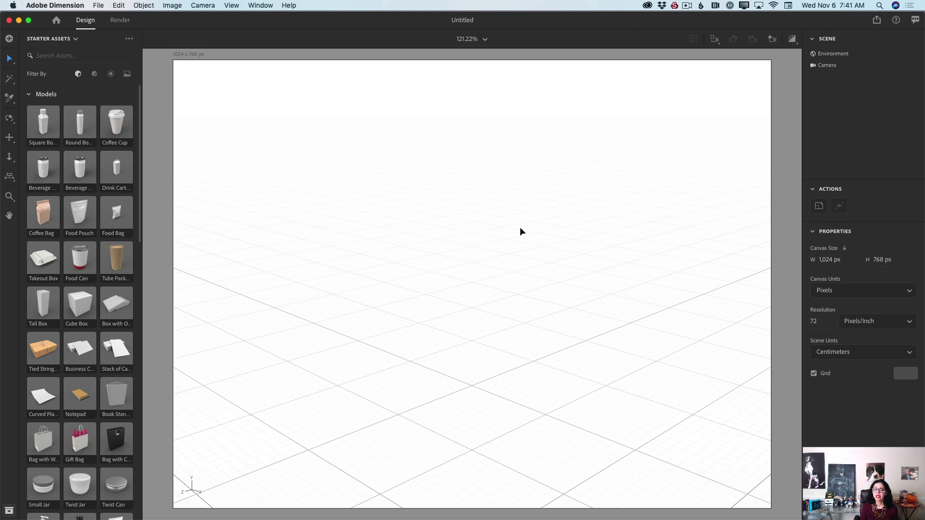
{"action": "left_click", "coordinate": [83, 173]}
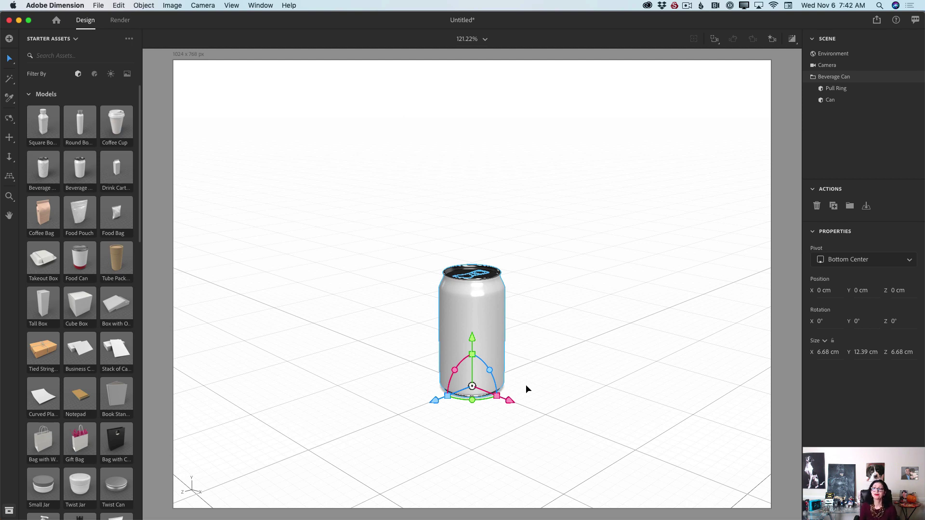
{"action": "left_click", "coordinate": [10, 60]}
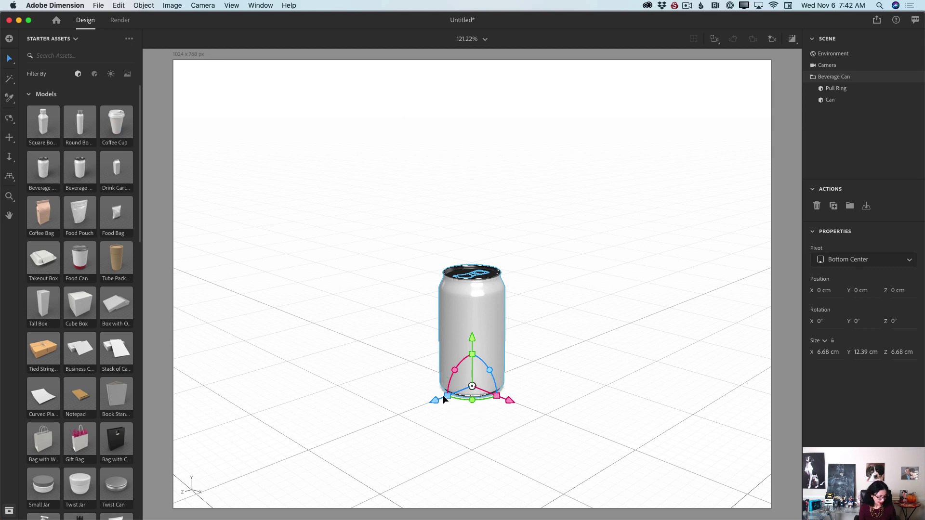
{"action": "left_click_drag", "start_coordinate": [444, 397], "coordinate": [418, 401]}
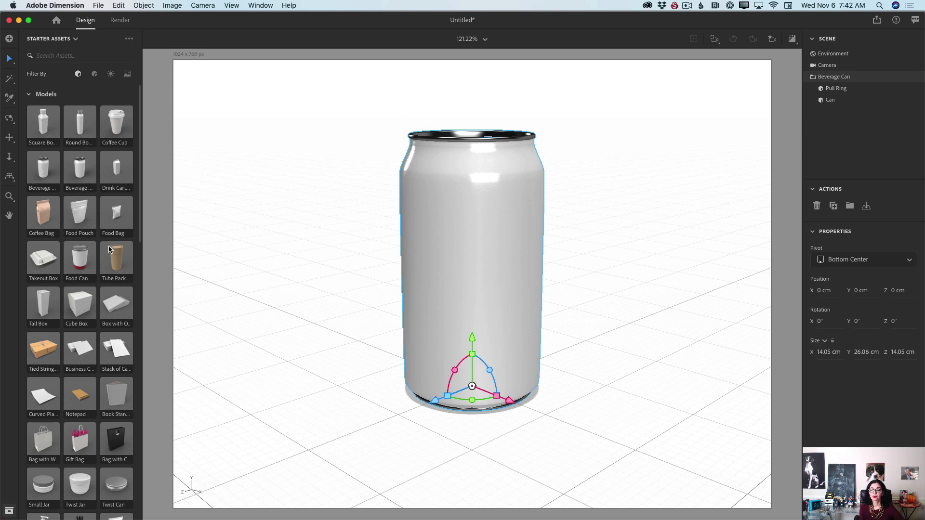
- Add a Food Can, scale it to about 18.2 cm tall, and place it behind the beverage can at about X 5.1, Z -14.1 cm
{"action": "left_click", "coordinate": [83, 265]}
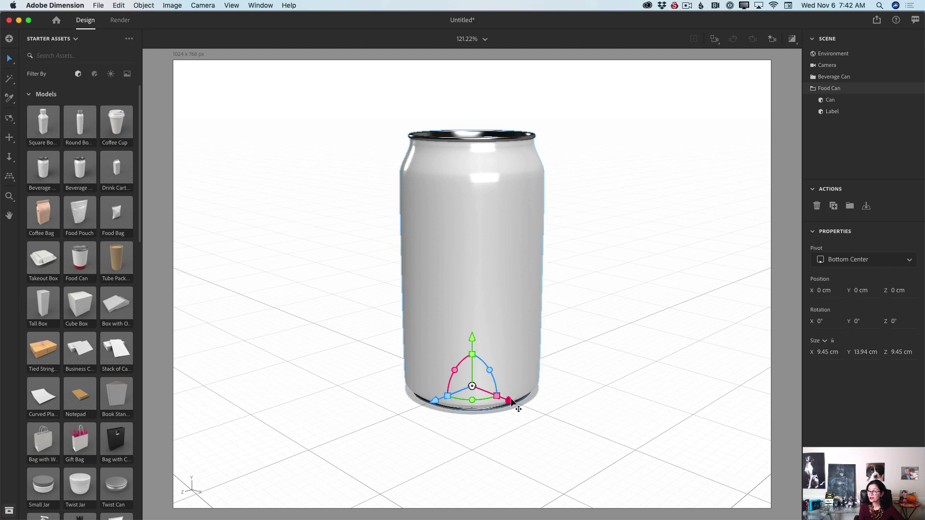
{"action": "left_click_drag", "start_coordinate": [508, 403], "coordinate": [669, 416]}
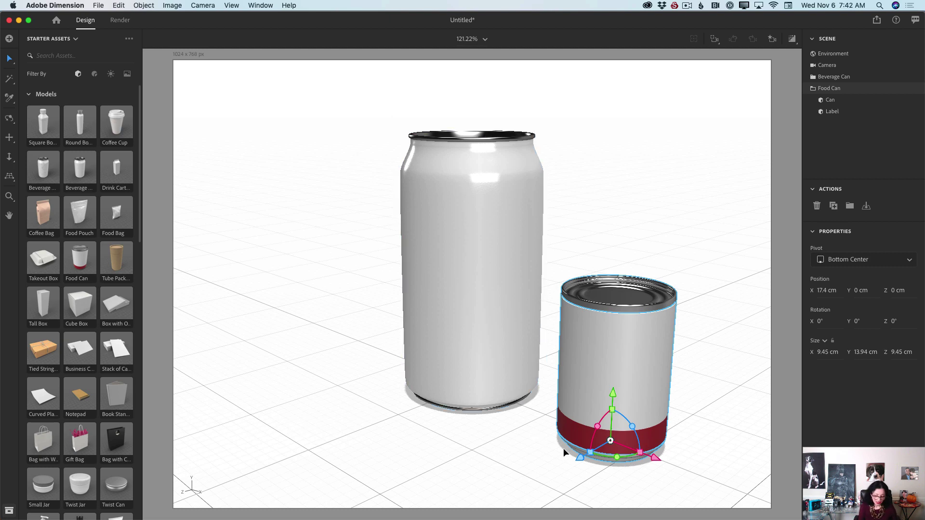
{"action": "left_click_drag", "start_coordinate": [590, 461], "coordinate": [591, 365]}
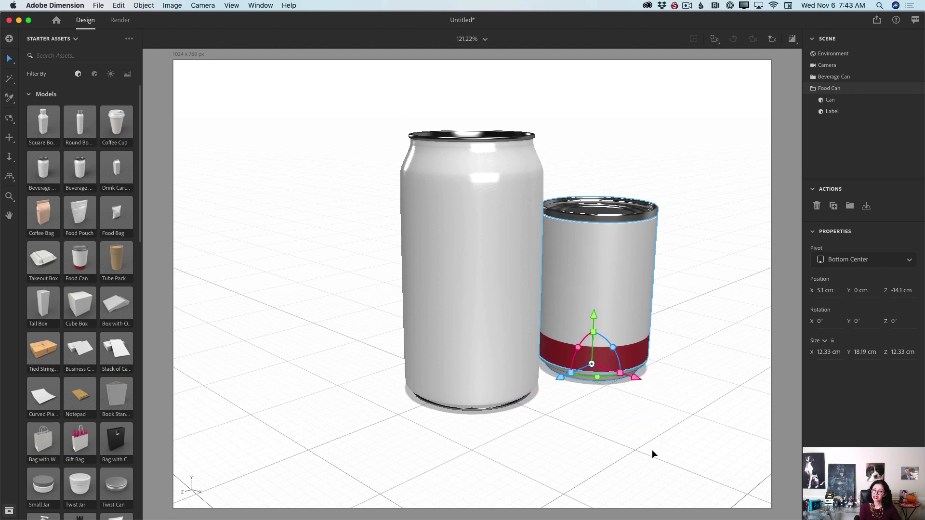
- Add a Food Bag, move it beside the beverage can to about X -16.1, Z 4.2 cm, and rotate it 38° around Y
{"action": "left_click", "coordinate": [113, 216]}
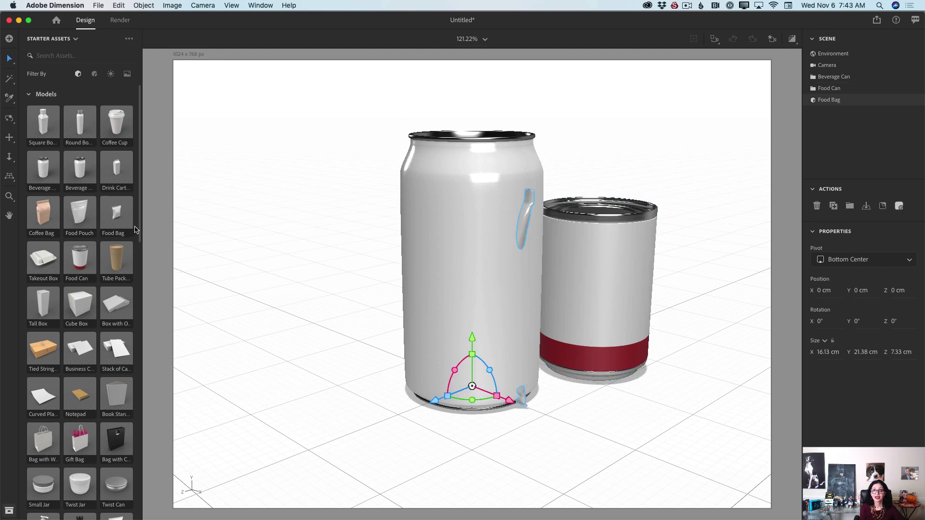
{"action": "left_click_drag", "start_coordinate": [437, 403], "coordinate": [280, 414]}
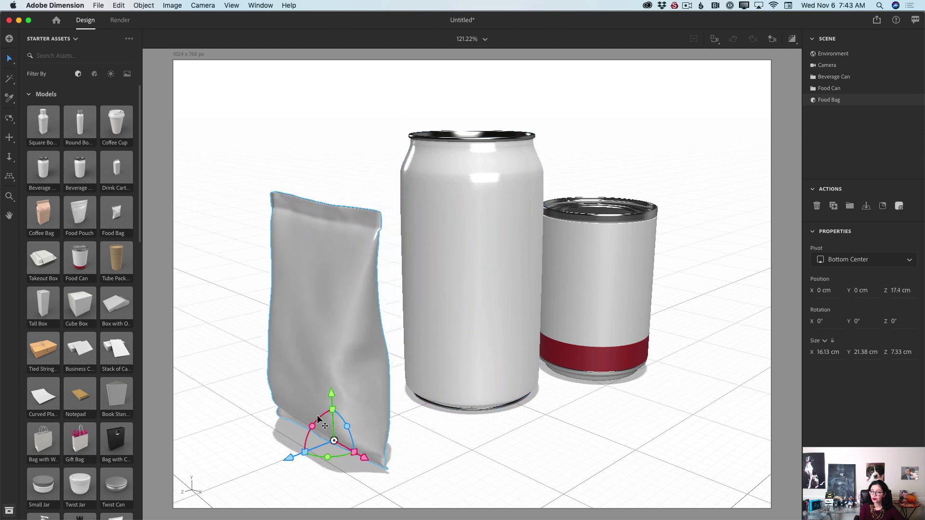
{"action": "left_click_drag", "start_coordinate": [327, 455], "coordinate": [350, 358]}
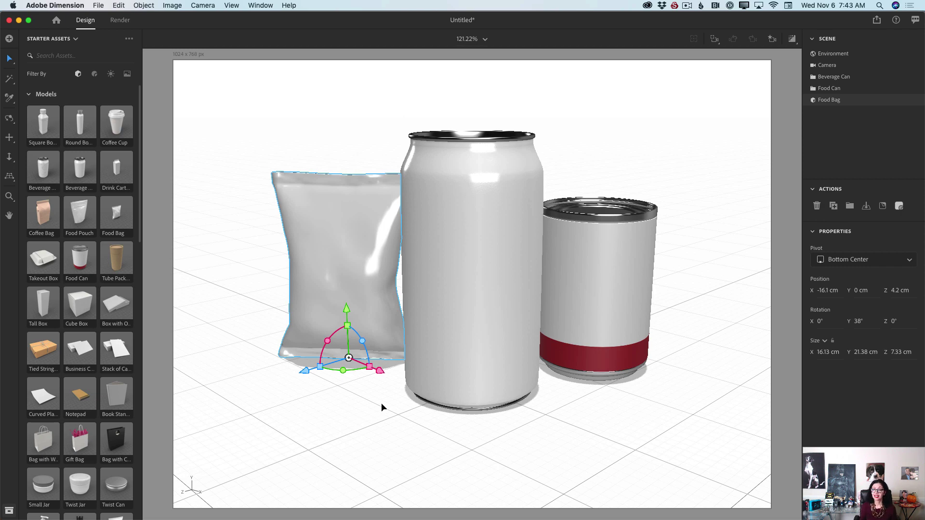
- Set the café Table image as background and match the scene to it using Image Aspect Ratio, Multiple Lights and Match Camera Perspective
{"action": "left_click", "coordinate": [127, 75]}
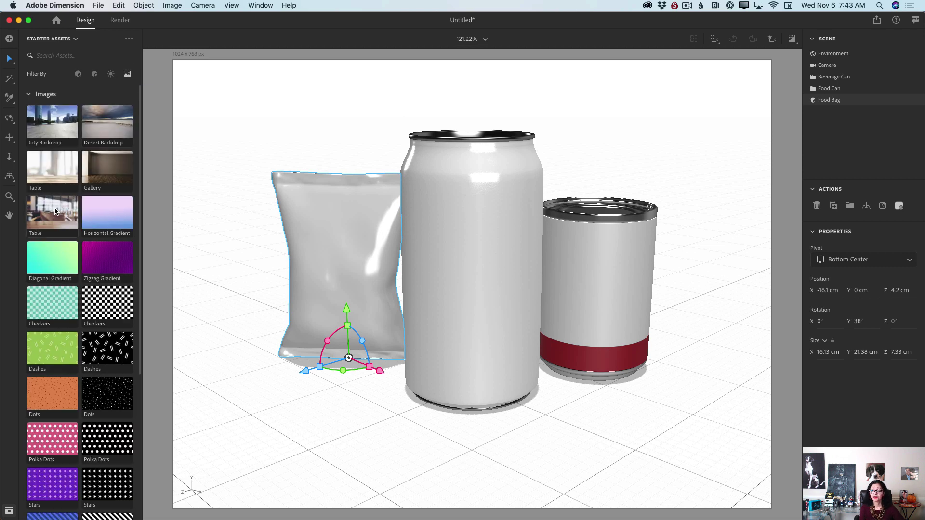
{"action": "left_click", "coordinate": [70, 216]}
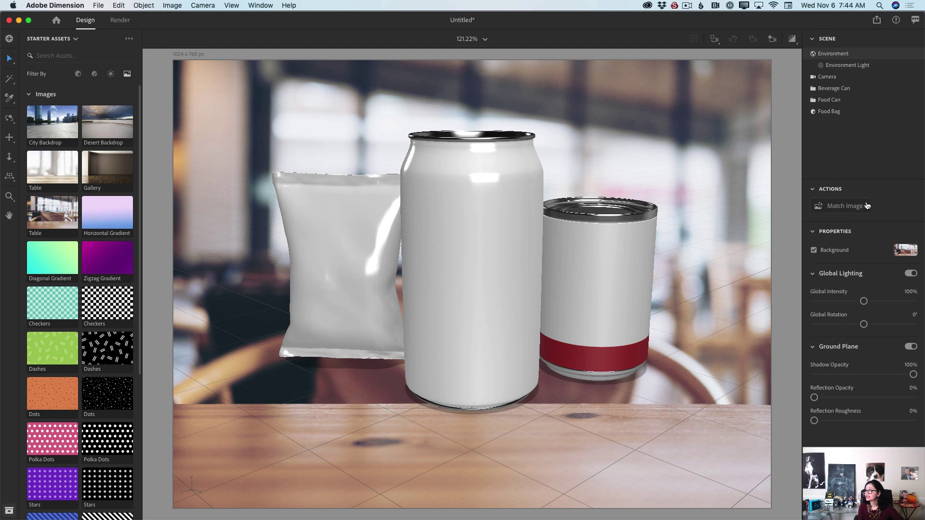
{"action": "left_click", "coordinate": [850, 214]}
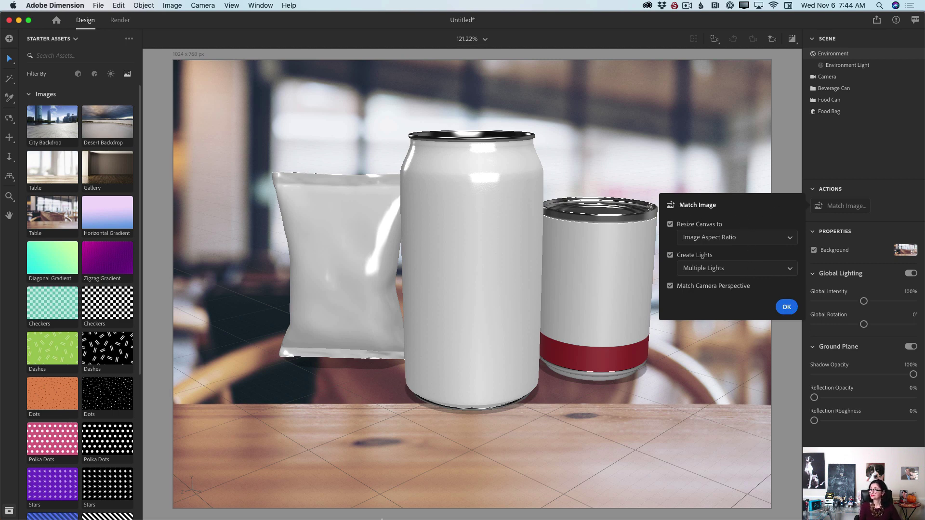
{"action": "mouse_move", "coordinate": [381, 519]}
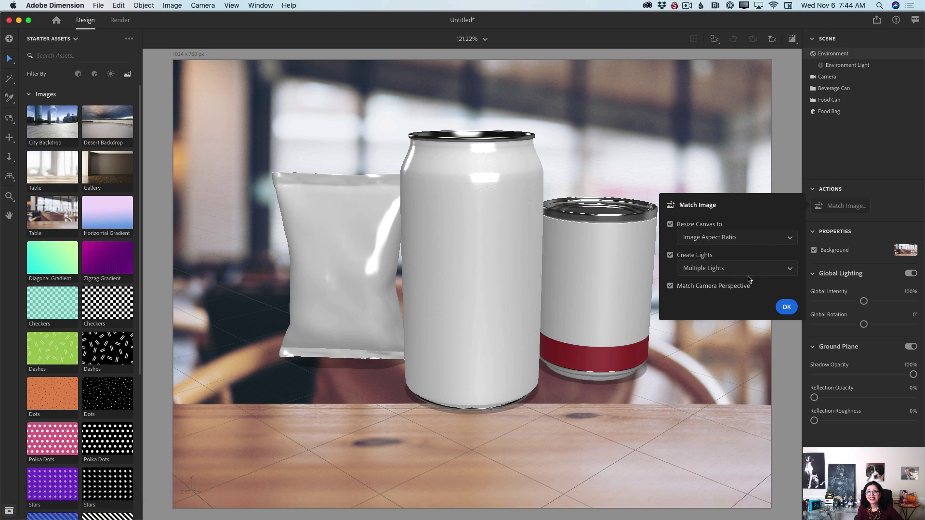
{"action": "left_click", "coordinate": [791, 271]}
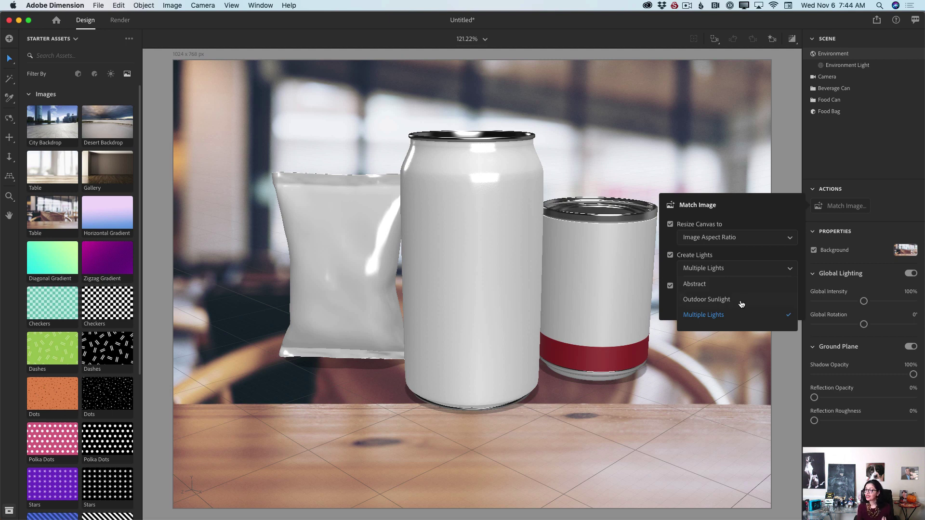
{"action": "left_click", "coordinate": [711, 316]}
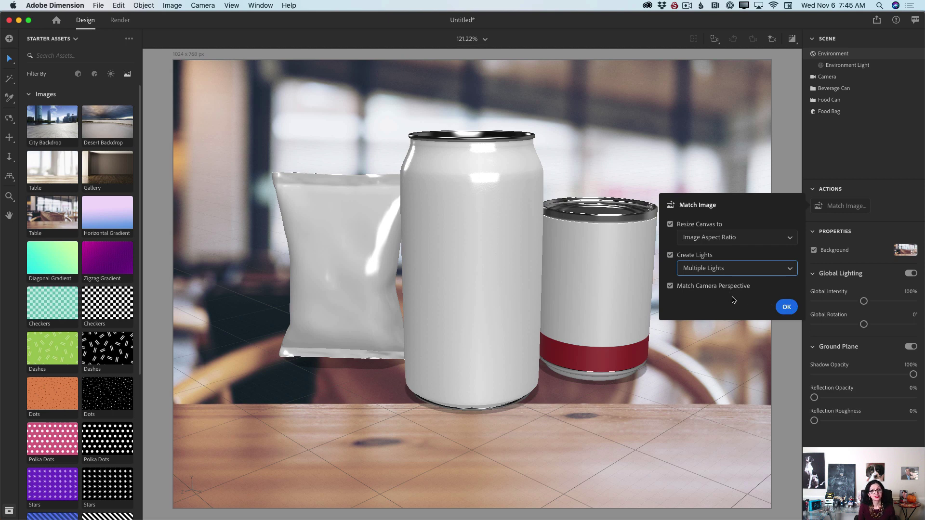
{"action": "left_click", "coordinate": [785, 308]}
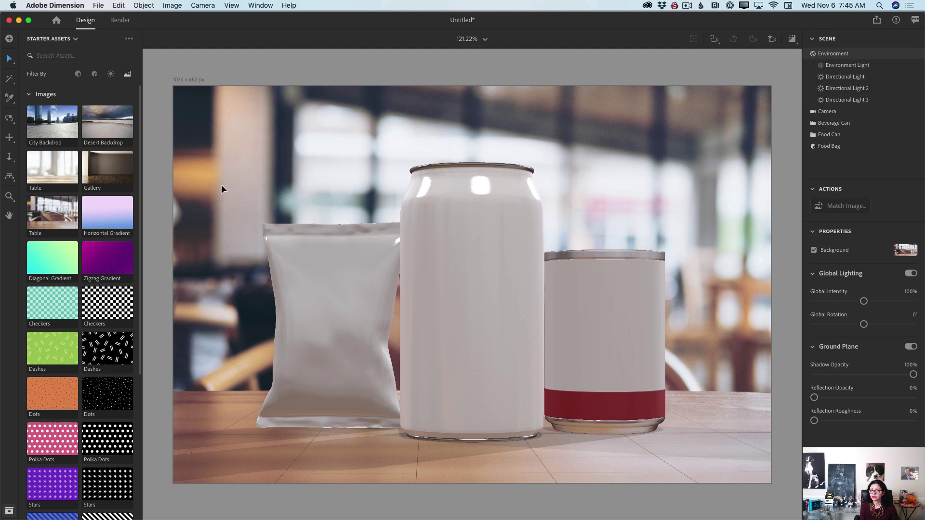
- Apply the Clean Gold Substance material to the beverage can's pull ring with roughness 0.22, roughness variation 0.05 and patina 0.02
{"action": "left_click", "coordinate": [94, 75]}
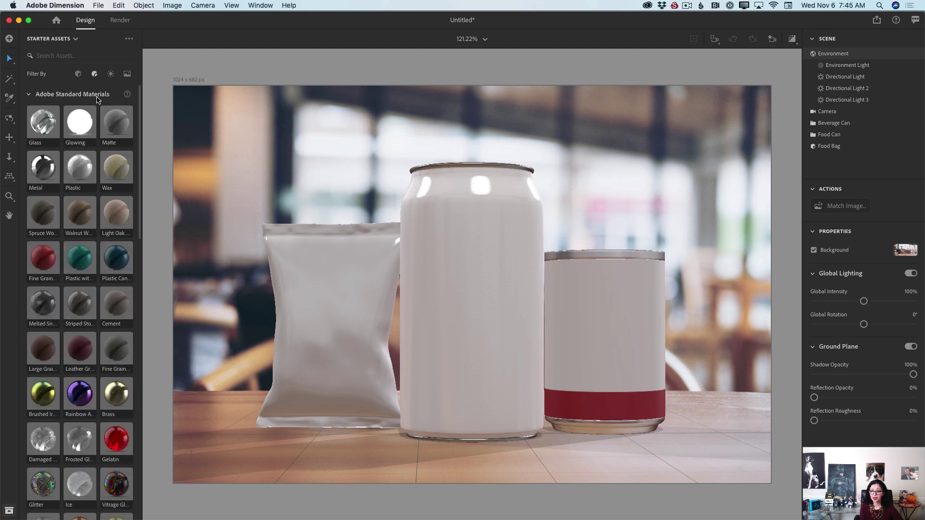
{"action": "left_click_drag", "start_coordinate": [141, 210], "coordinate": [190, 201]}
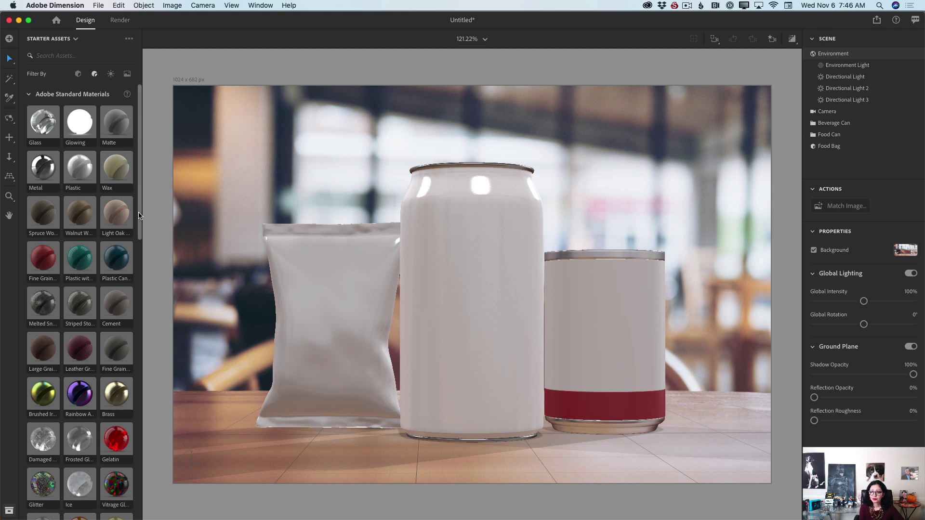
{"action": "scroll", "coordinate": [82, 230], "scroll_direction": "down", "scroll_amount": 10}
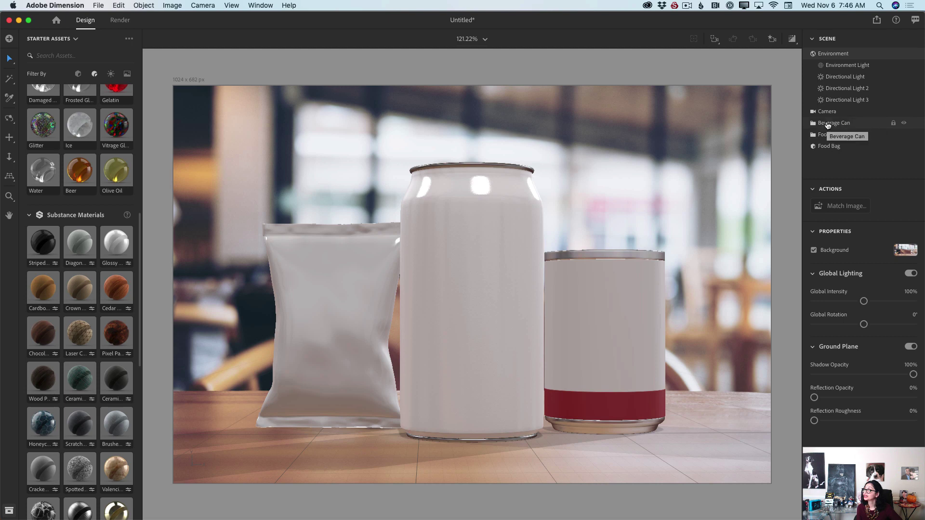
{"action": "left_click", "coordinate": [825, 124]}
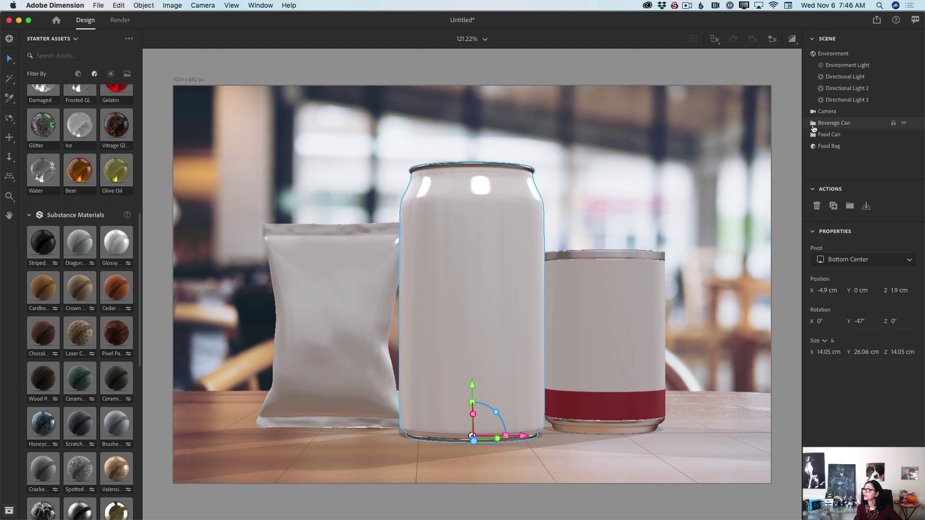
{"action": "left_click", "coordinate": [814, 124]}
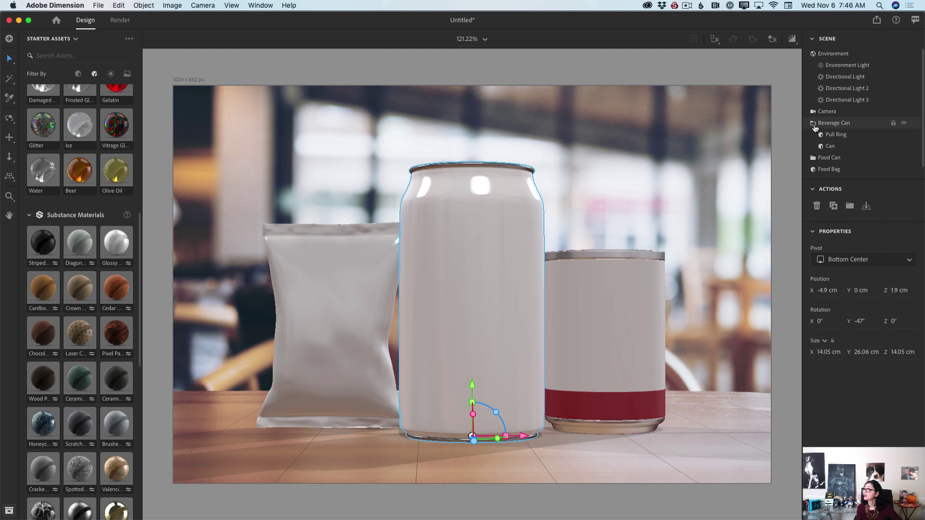
{"action": "left_click", "coordinate": [842, 136]}
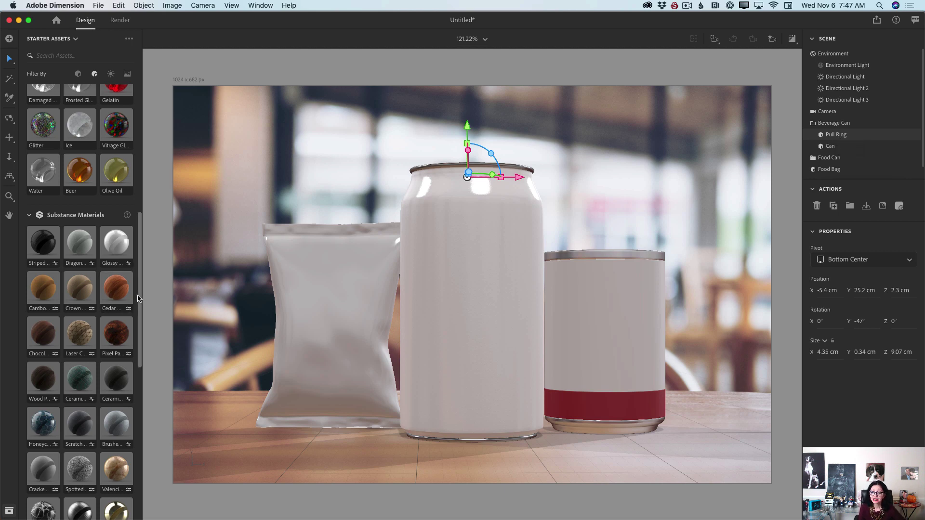
{"action": "left_click_drag", "start_coordinate": [138, 298], "coordinate": [138, 343]}
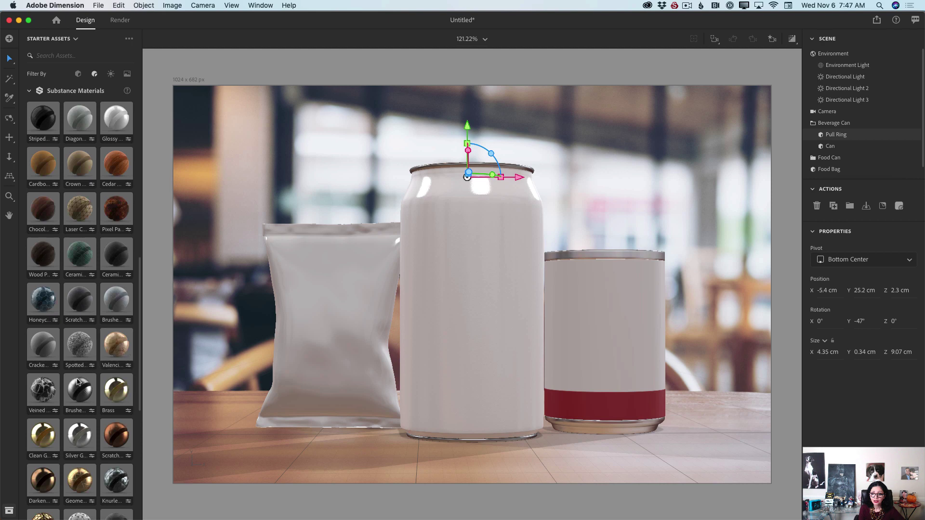
{"action": "left_click", "coordinate": [54, 435]}
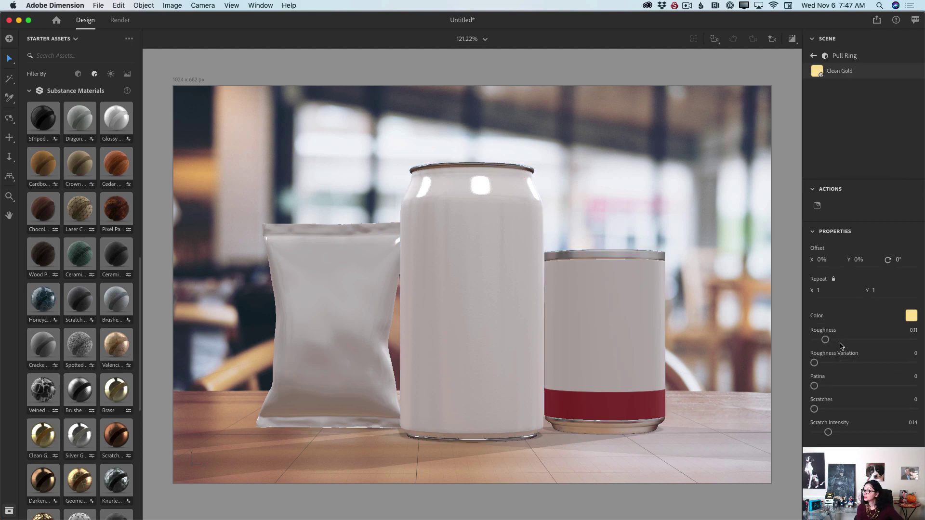
{"action": "left_click_drag", "start_coordinate": [826, 340], "coordinate": [816, 386]}
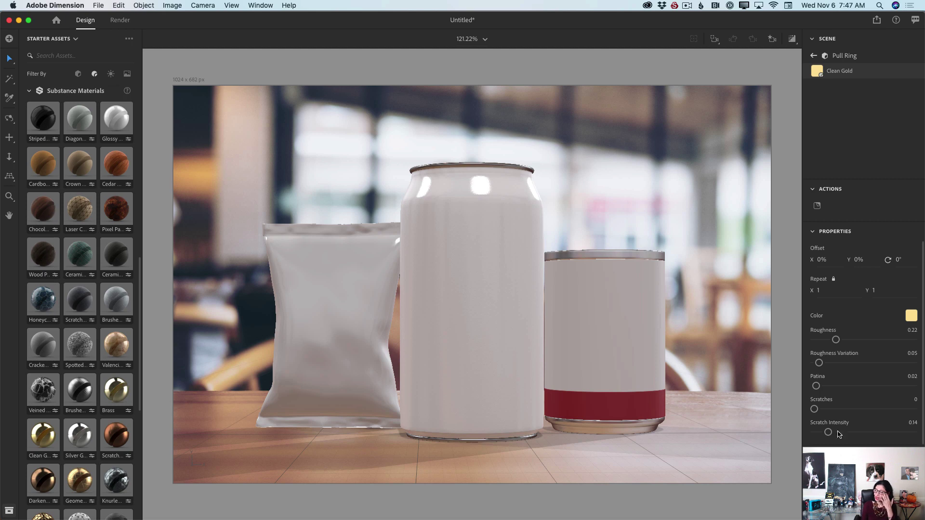
{"action": "left_click", "coordinate": [813, 56]}
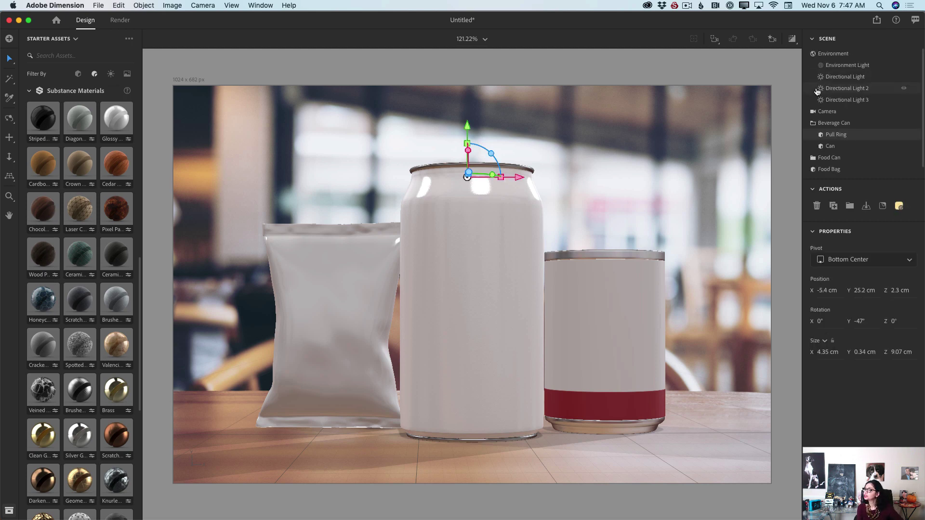
- Apply the Clean Gold Substance material to the metal Can part of the Food Can group
{"action": "left_click", "coordinate": [816, 160]}
{"action": "left_click", "coordinate": [812, 158]}
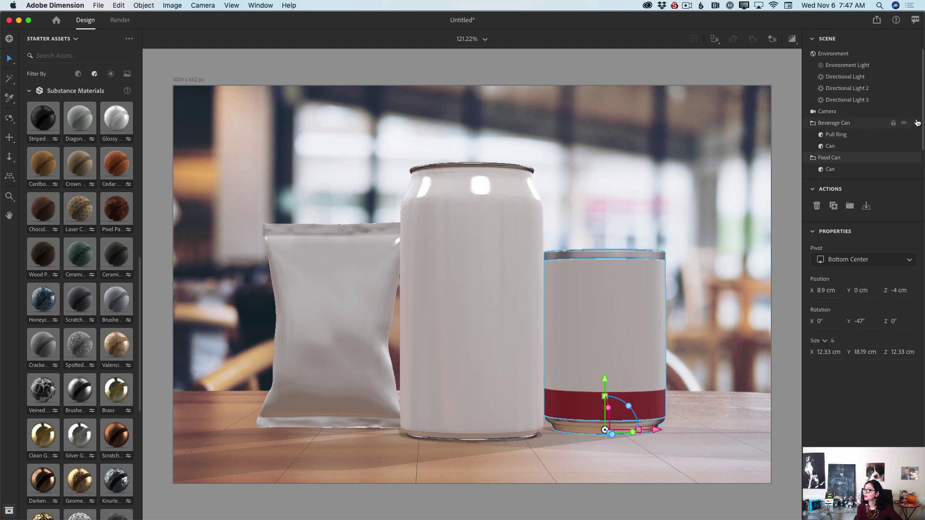
{"action": "left_click_drag", "start_coordinate": [922, 116], "coordinate": [922, 144]}
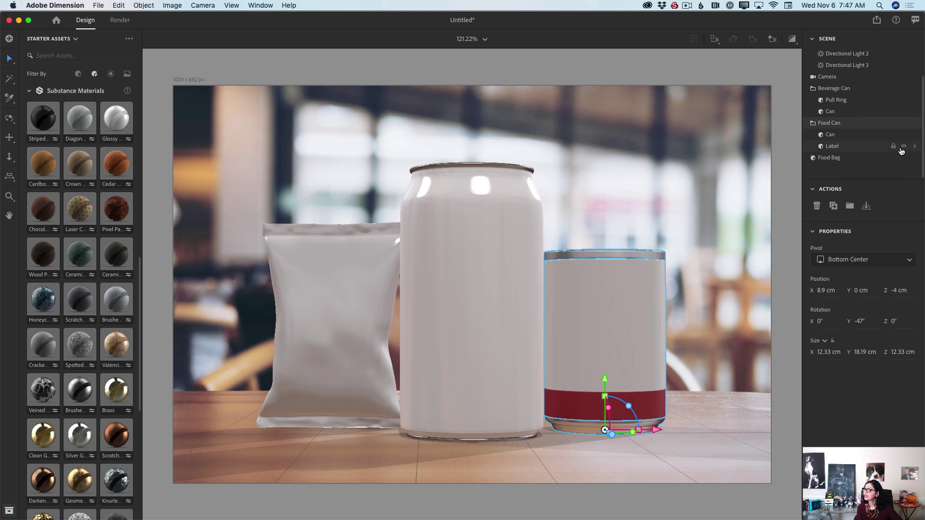
{"action": "left_click", "coordinate": [837, 136]}
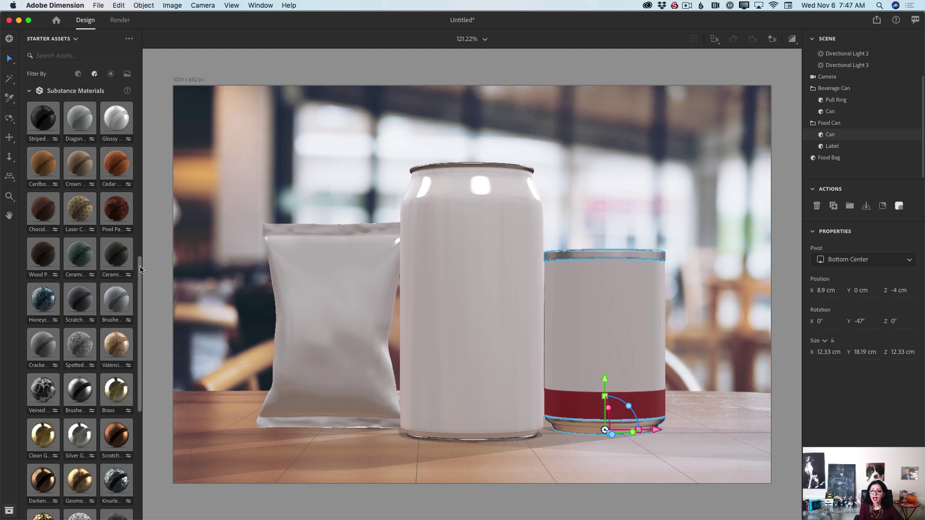
{"action": "left_click_drag", "start_coordinate": [141, 270], "coordinate": [139, 314]}
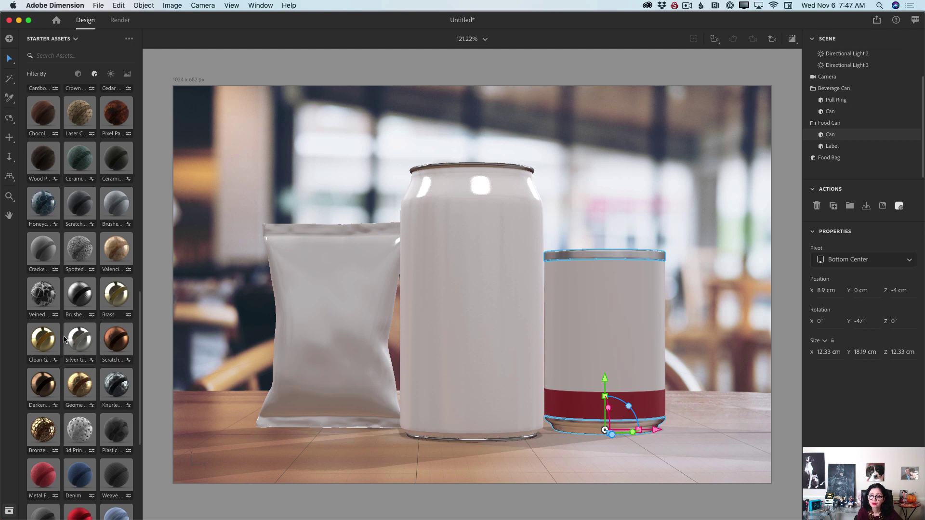
{"action": "left_click", "coordinate": [47, 344]}
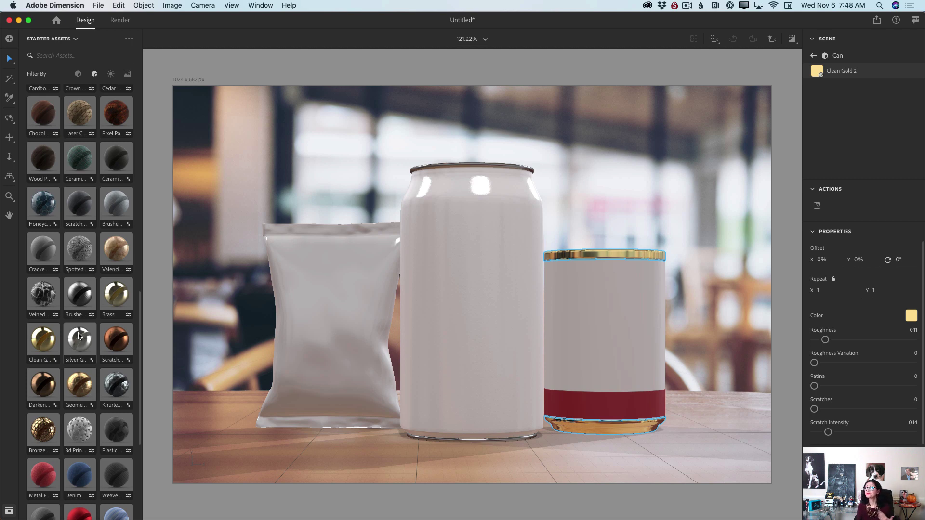
{"action": "left_click", "coordinate": [813, 57]}
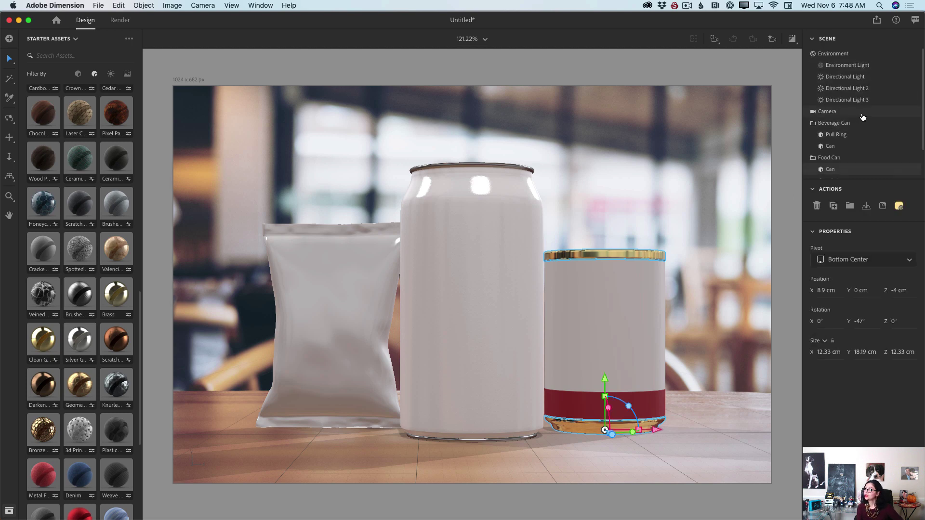
- Place the Background pumpkin graphic from the Dn Assets library onto the Can part of the Beverage Can group
{"action": "left_click", "coordinate": [828, 147]}
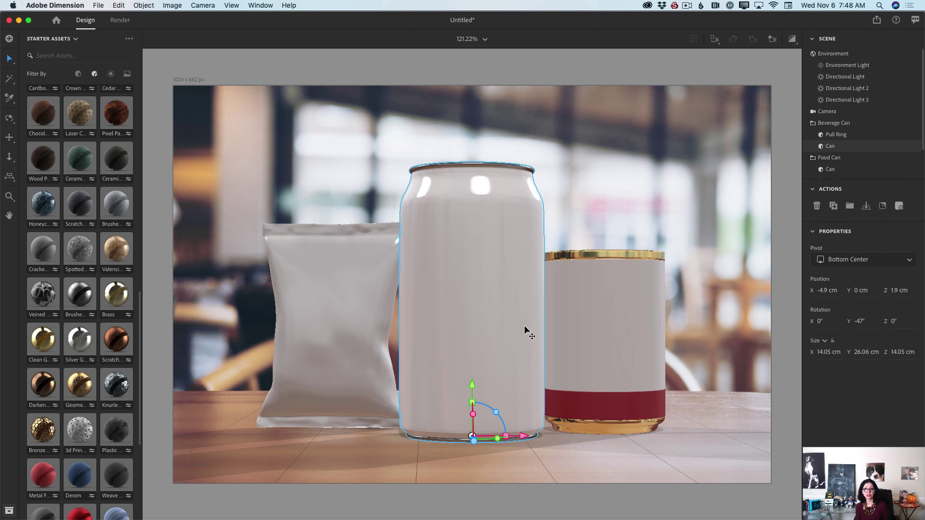
{"action": "left_click", "coordinate": [66, 41]}
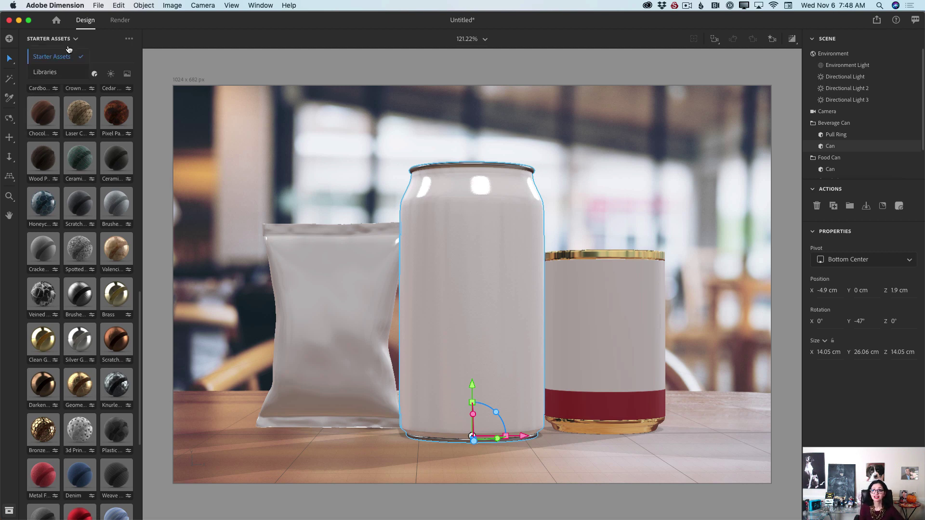
{"action": "left_click", "coordinate": [53, 72]}
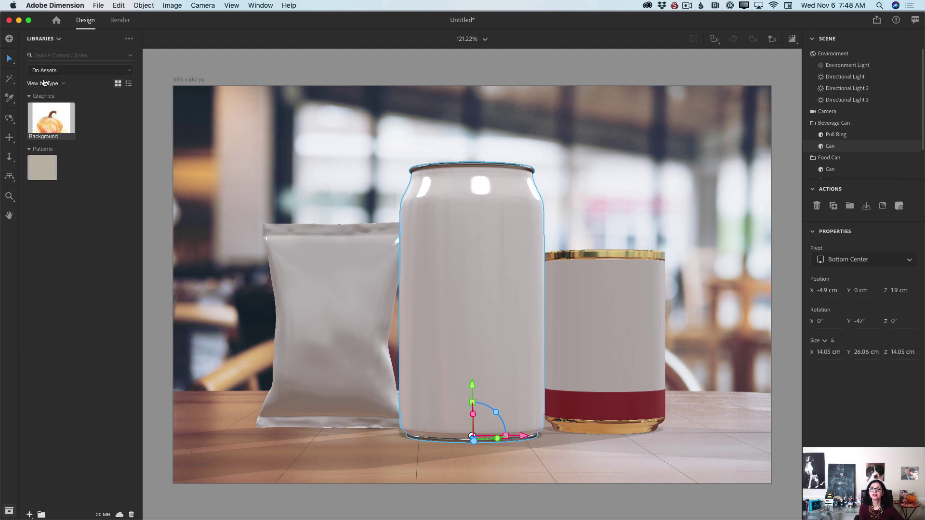
{"action": "mouse_move", "coordinate": [53, 123]}
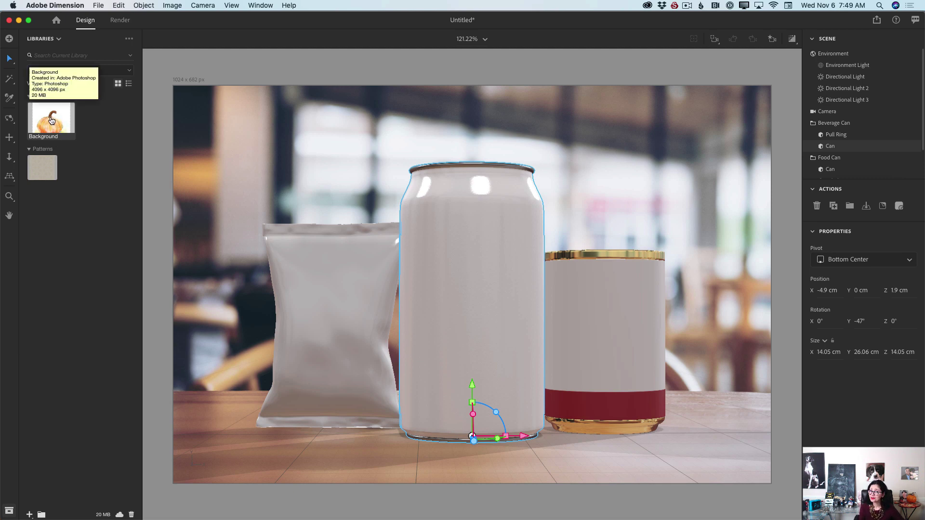
{"action": "left_click_drag", "start_coordinate": [52, 120], "coordinate": [482, 324]}
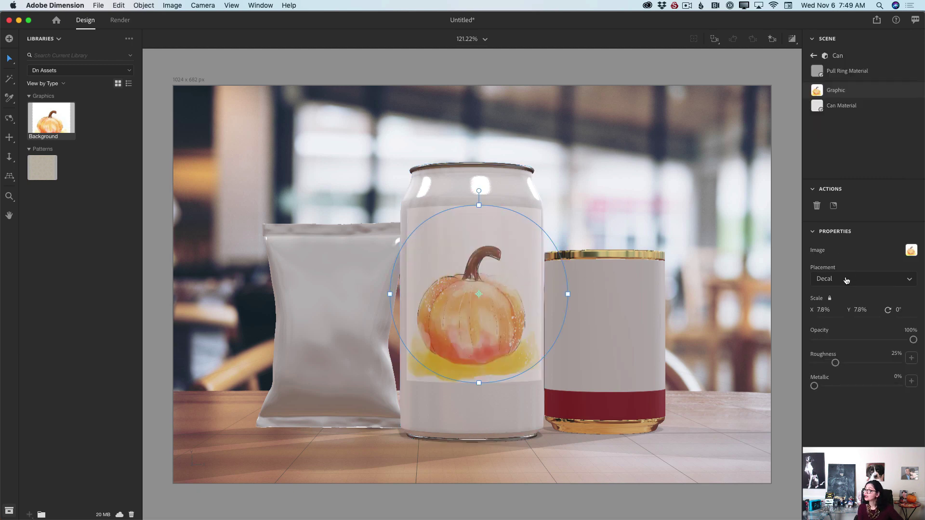
- Set the beverage can graphic's placement to Fill and shift it to an offset of about X -3%, Y 12%
{"action": "left_click", "coordinate": [844, 280]}
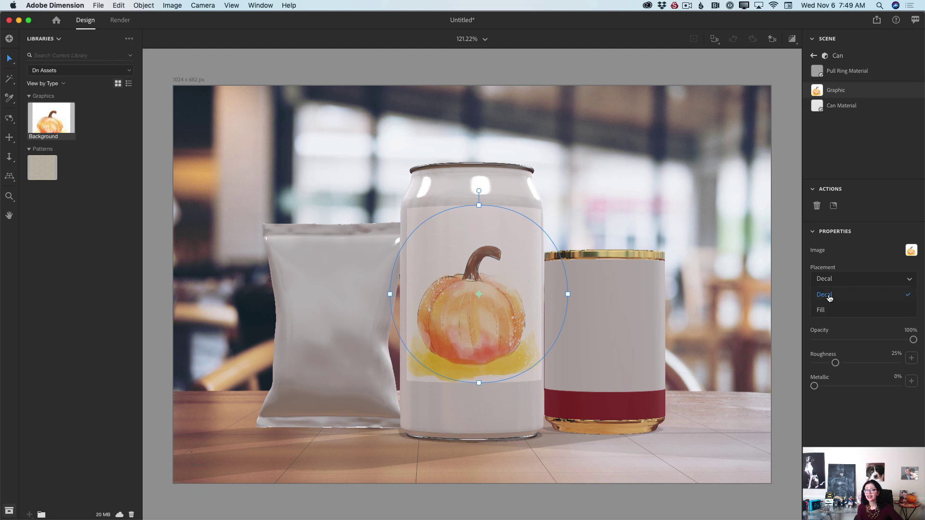
{"action": "left_click", "coordinate": [824, 311]}
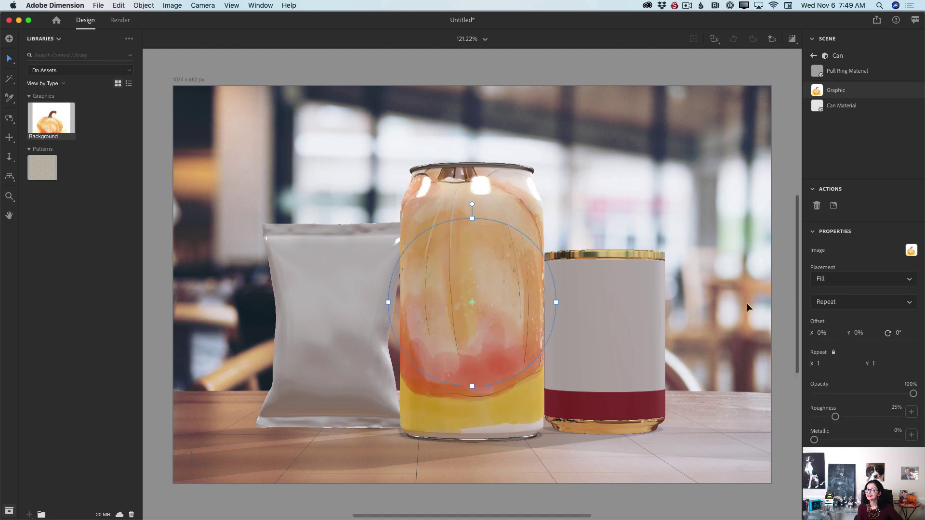
{"action": "left_click_drag", "start_coordinate": [453, 277], "coordinate": [482, 330]}
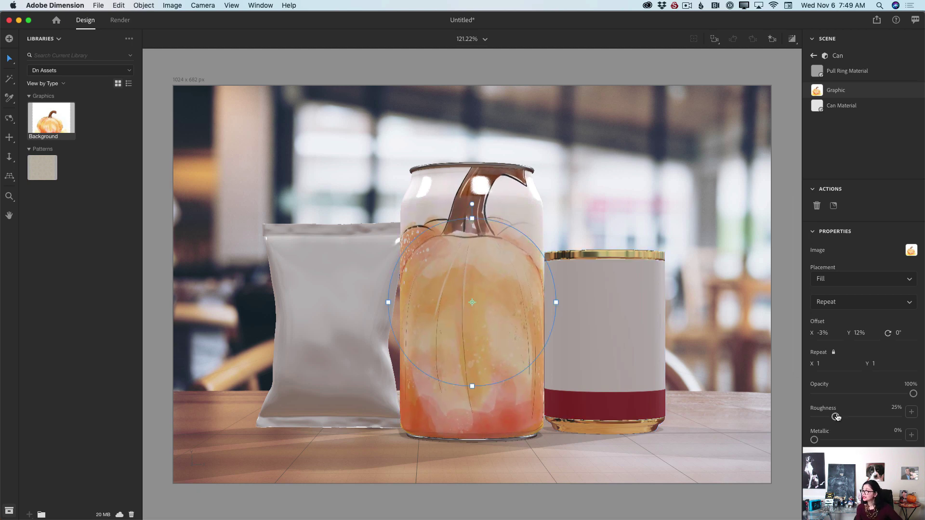
- Set the beverage can graphic's roughness to about 37% and metallic to about 53%, and return to the scene's object list
{"action": "left_click_drag", "start_coordinate": [836, 417], "coordinate": [855, 439]}
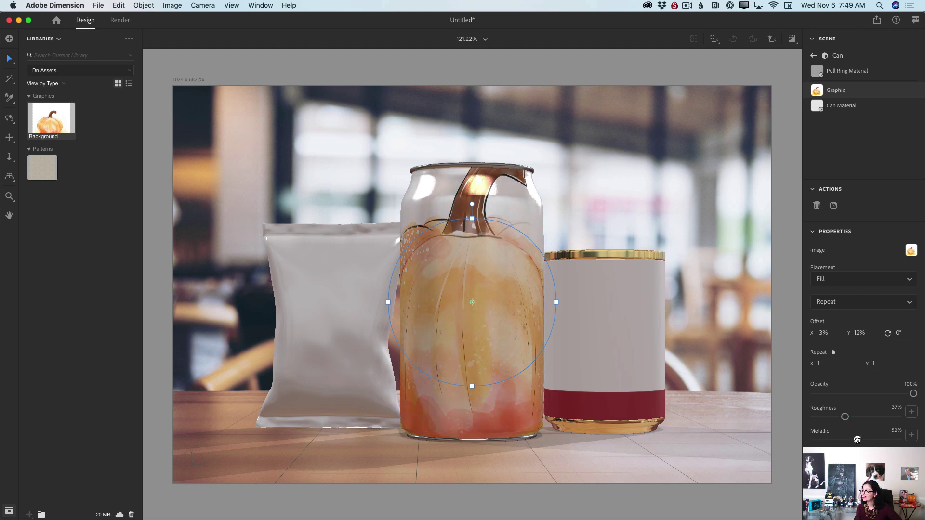
{"action": "left_click_drag", "start_coordinate": [857, 440], "coordinate": [858, 440]}
{"action": "mouse_move", "coordinate": [697, 519]}
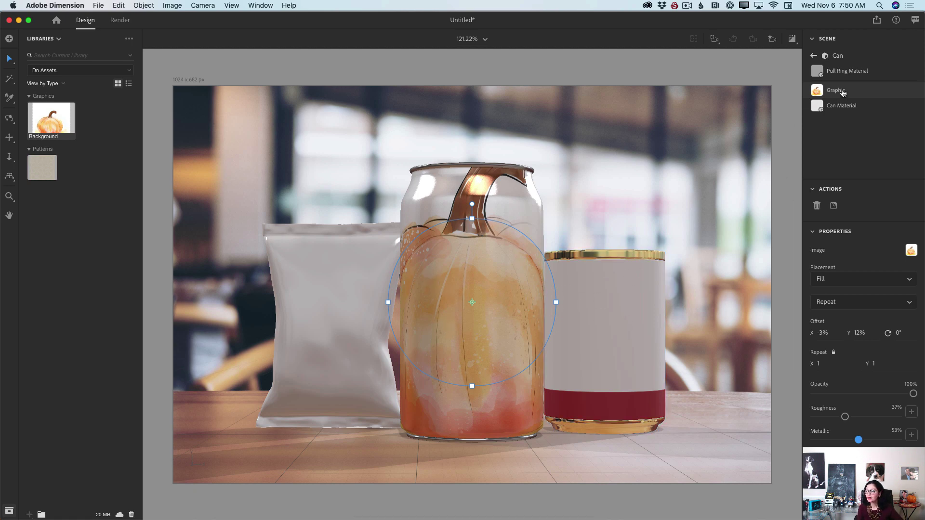
{"action": "left_click", "coordinate": [813, 56]}
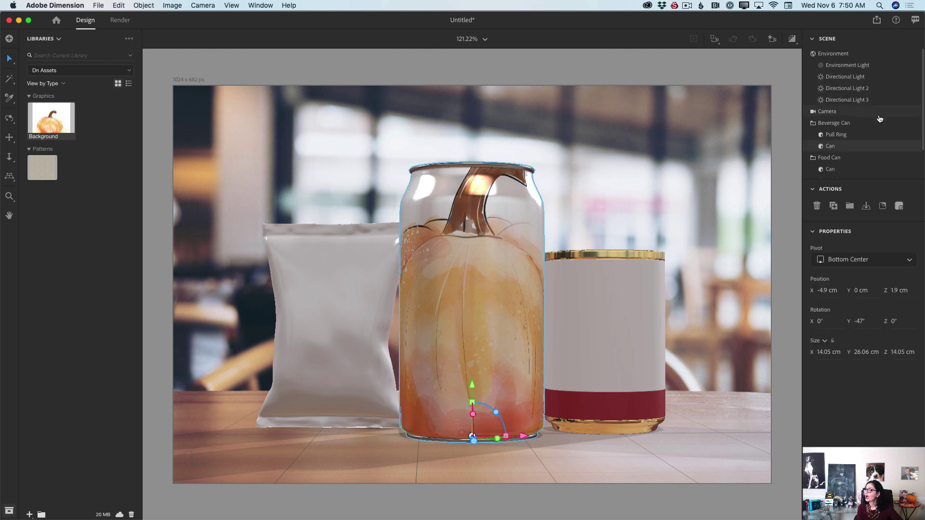
- Place the Background pumpkin graphic from the library onto the food can's label with Fill placement
{"action": "scroll", "coordinate": [920, 145], "scroll_direction": "down", "scroll_amount": 2}
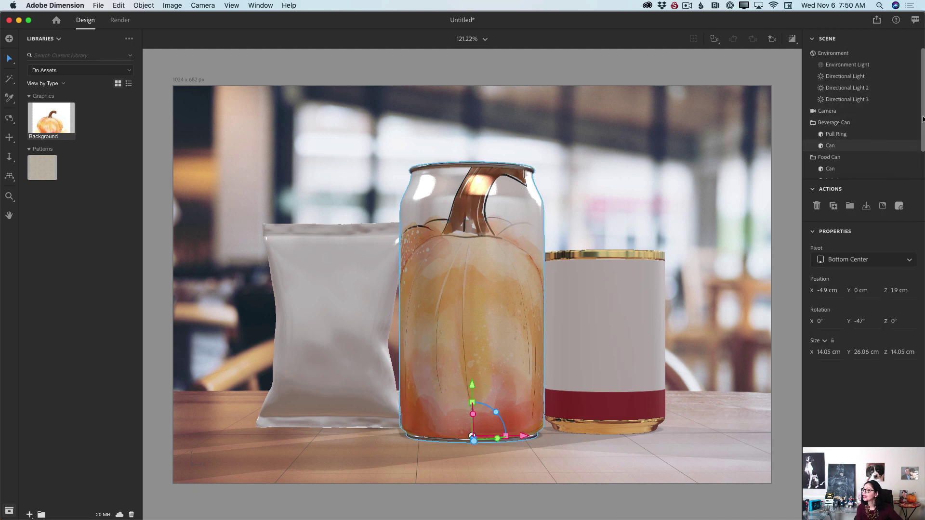
{"action": "left_click", "coordinate": [829, 124]}
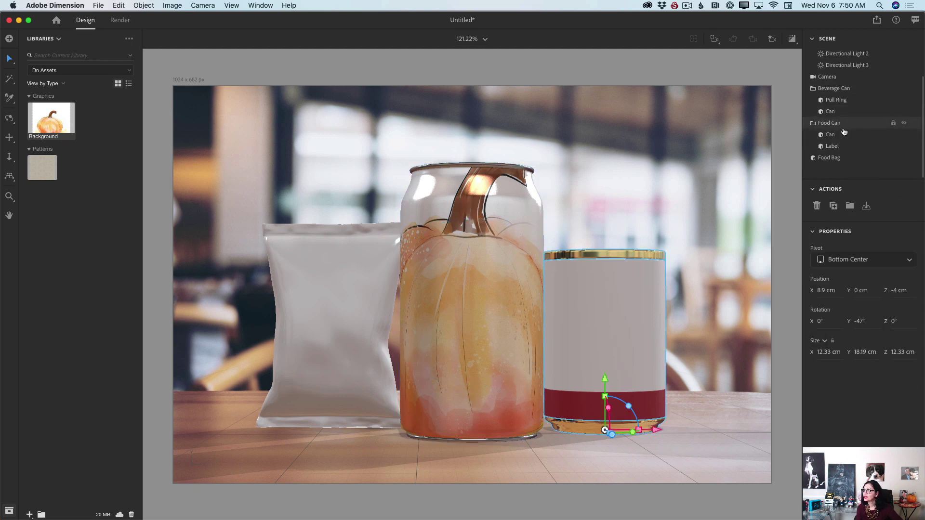
{"action": "left_click", "coordinate": [831, 135]}
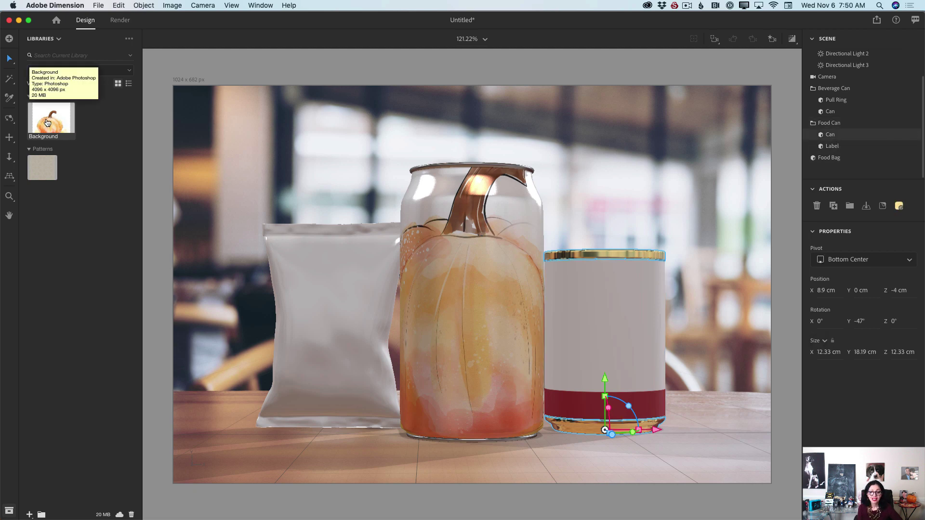
{"action": "left_click_drag", "start_coordinate": [49, 121], "coordinate": [623, 345]}
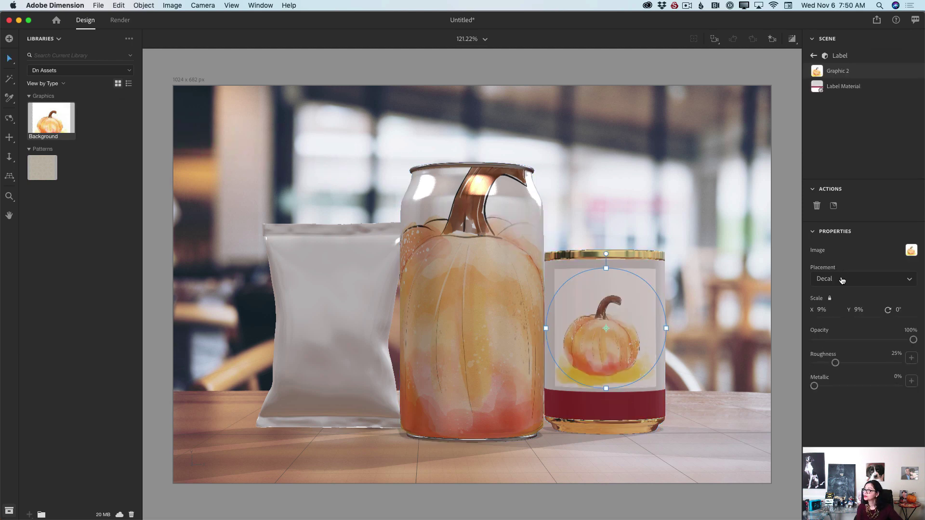
{"action": "left_click", "coordinate": [841, 279]}
{"action": "left_click", "coordinate": [823, 313]}
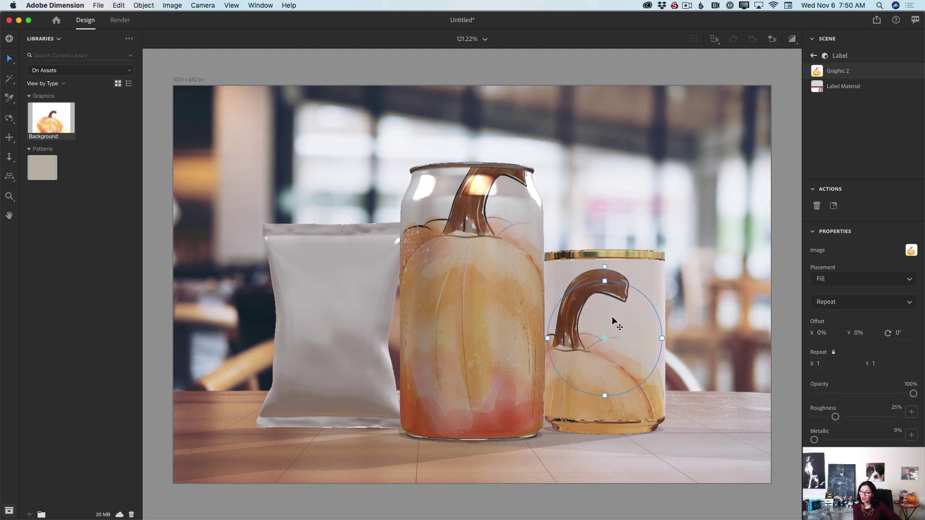
- Shift the food can label graphic to an offset of about X -16%, Y -6% and set its metallic to about 48%
{"action": "left_click_drag", "start_coordinate": [600, 313], "coordinate": [654, 290]}
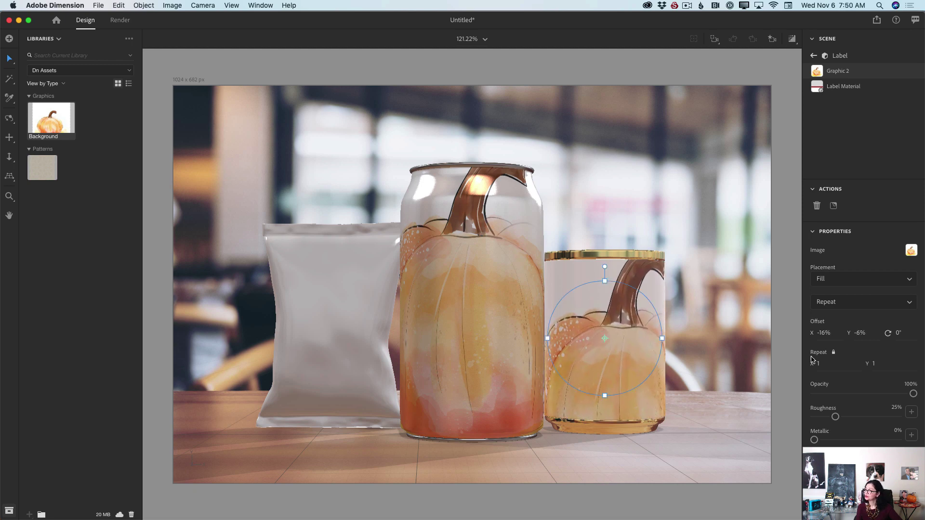
{"action": "left_click_drag", "start_coordinate": [815, 439], "coordinate": [853, 439]}
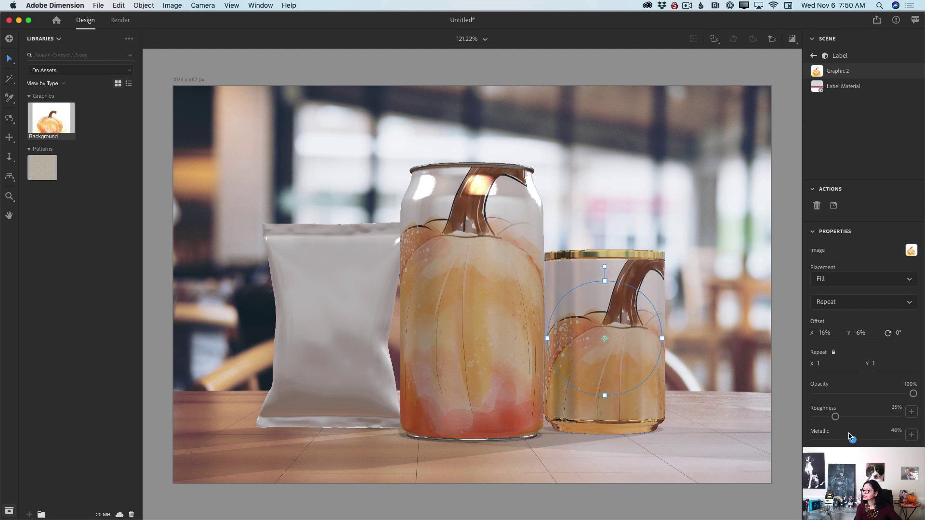
{"action": "left_click_drag", "start_coordinate": [853, 439], "coordinate": [854, 440]}
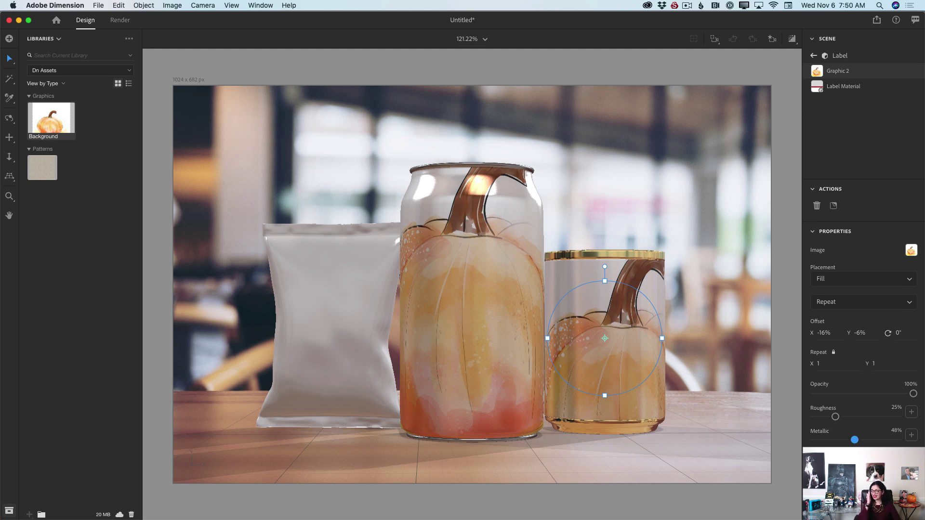
{"action": "left_click", "coordinate": [813, 55]}
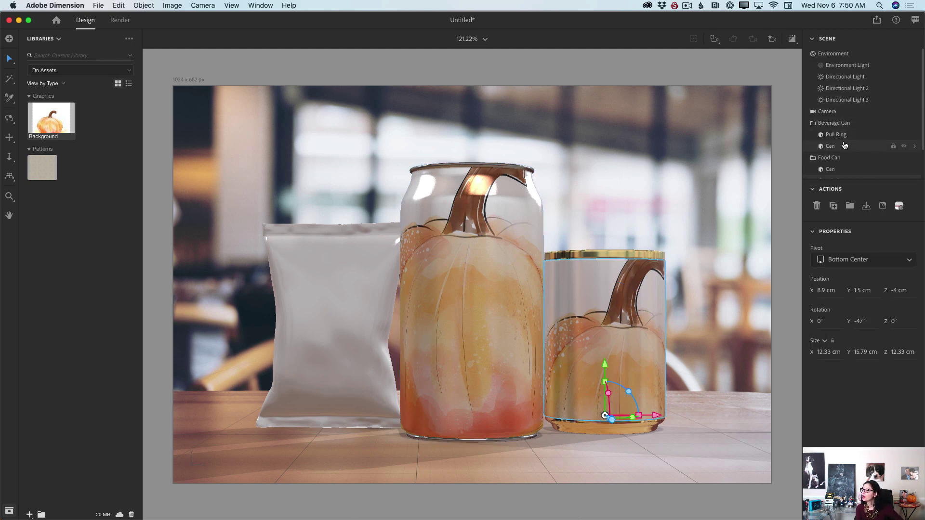
- Place the Background pumpkin graphic from the library onto the Food Bag with Fill placement
{"action": "left_click", "coordinate": [920, 112]}
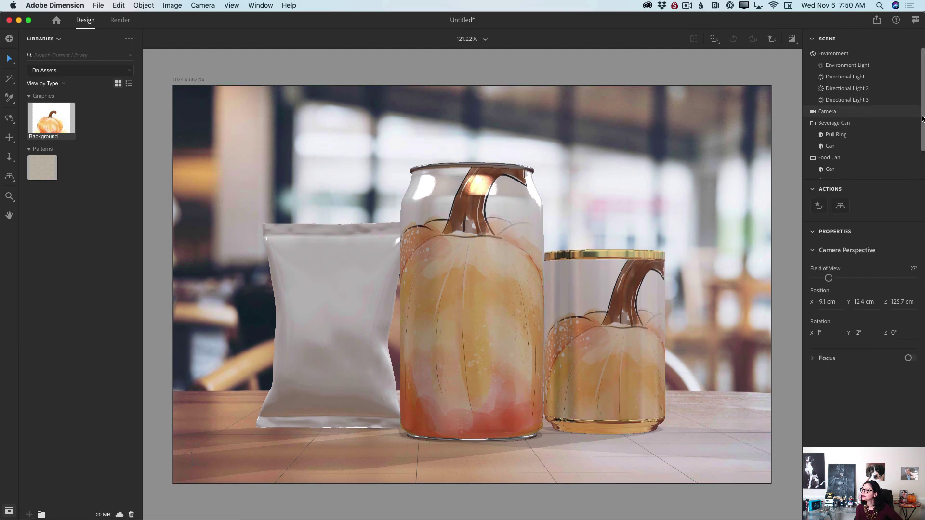
{"action": "scroll", "coordinate": [920, 122], "scroll_direction": "down", "scroll_amount": 3}
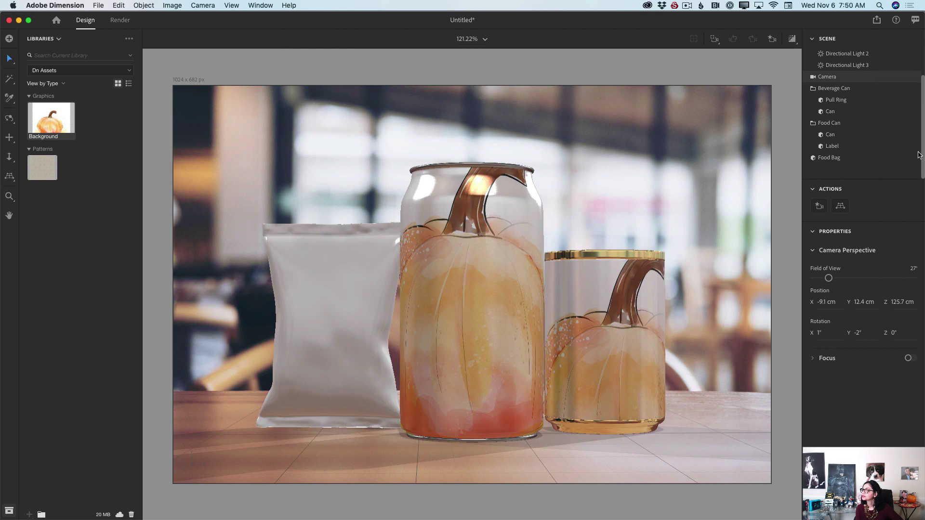
{"action": "left_click", "coordinate": [822, 159]}
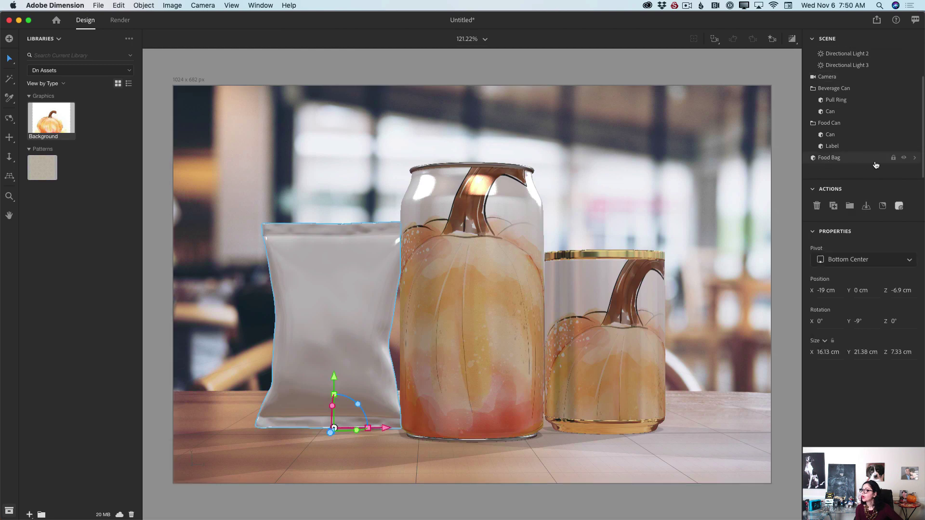
{"action": "left_click", "coordinate": [914, 158]}
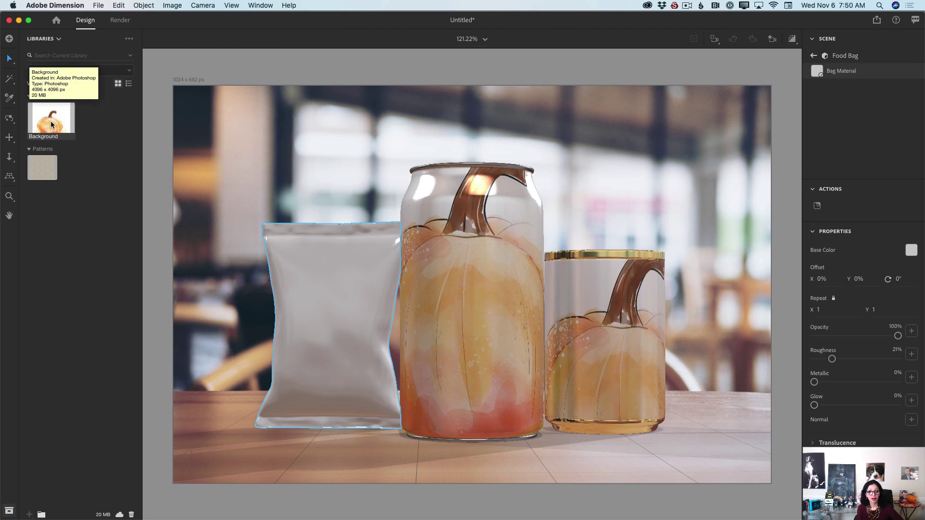
{"action": "left_click_drag", "start_coordinate": [52, 125], "coordinate": [354, 345]}
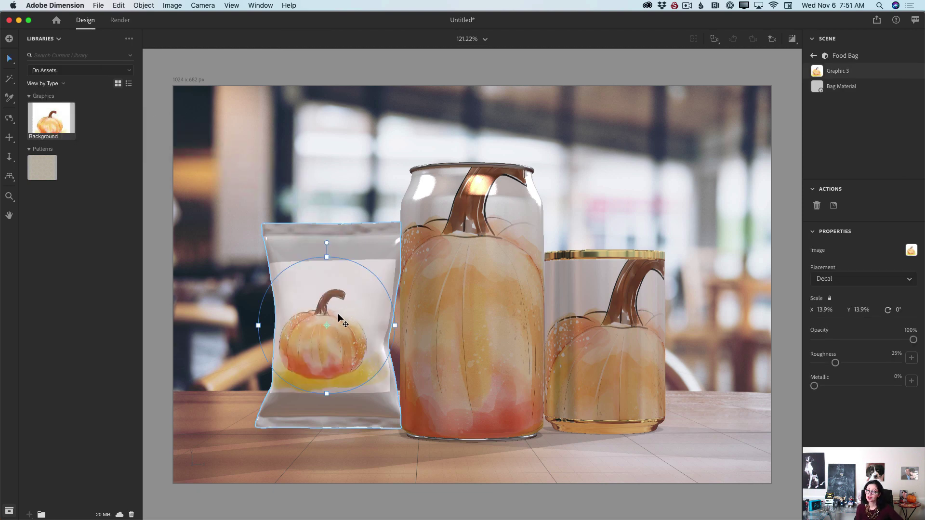
{"action": "left_click_drag", "start_coordinate": [329, 324], "coordinate": [336, 317]}
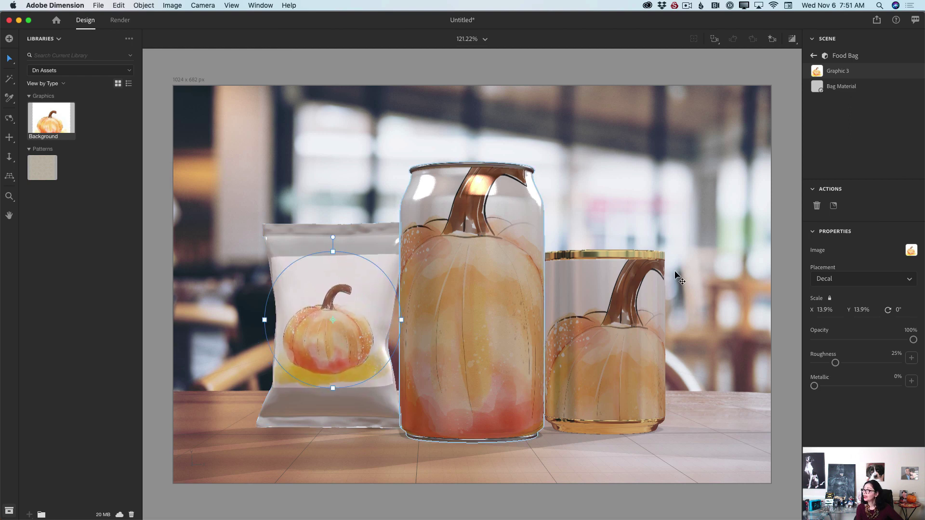
{"action": "left_click", "coordinate": [862, 278]}
{"action": "left_click", "coordinate": [836, 309]}
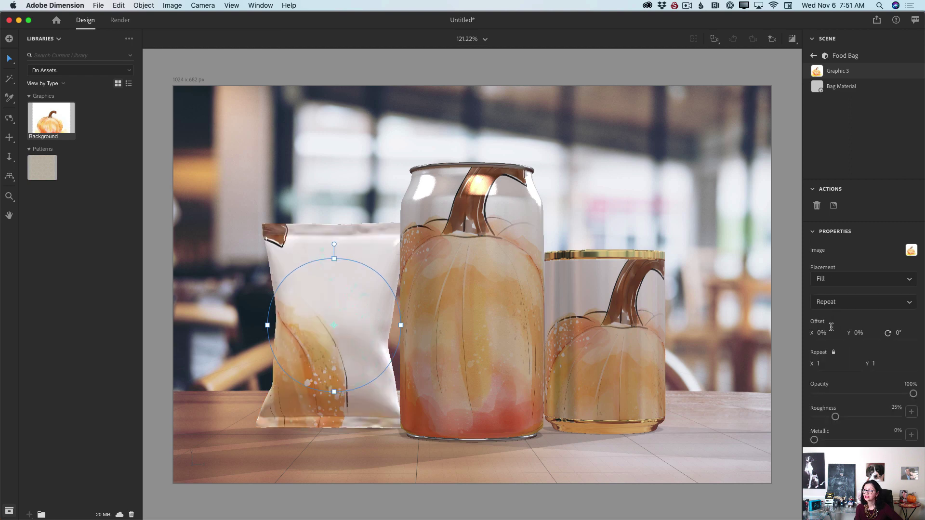
- Adjust the food bag graphic to an offset of about X 79%, Y 1%, X repeat 1.1 and metallic 53%
{"action": "left_click_drag", "start_coordinate": [336, 342], "coordinate": [321, 312]}
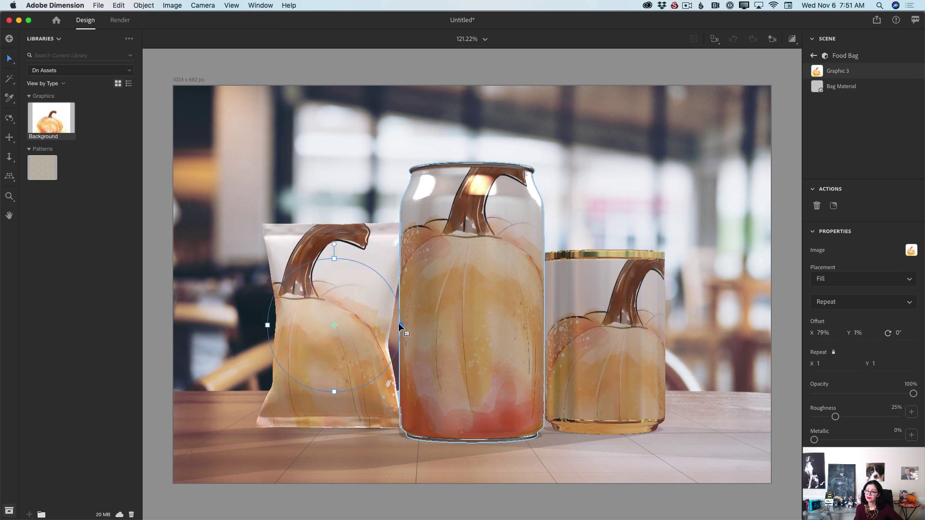
{"action": "mouse_move", "coordinate": [398, 323]}
{"action": "left_mouse_down"}
{"action": "mouse_move", "coordinate": [386, 322]}
{"action": "mouse_move", "coordinate": [394, 323]}
{"action": "left_mouse_up"}
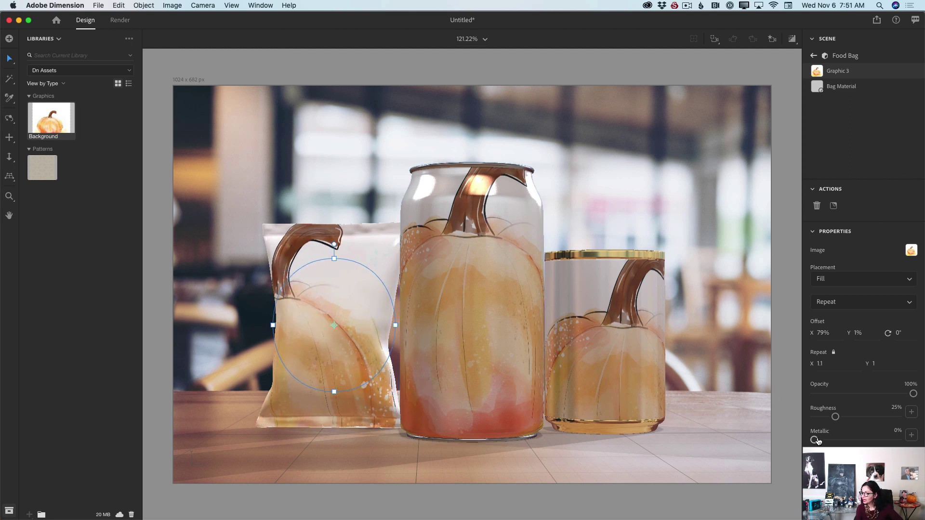
{"action": "left_click_drag", "start_coordinate": [814, 440], "coordinate": [865, 440]}
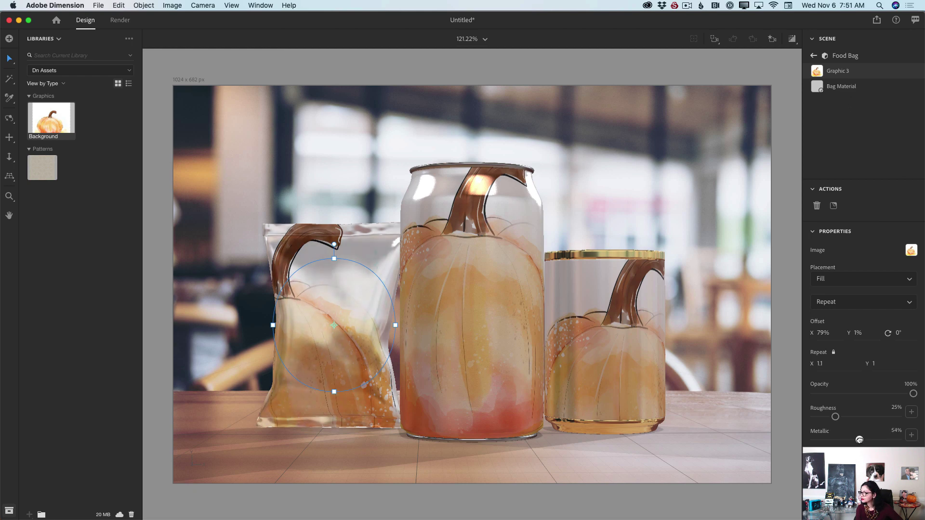
{"action": "left_click_drag", "start_coordinate": [859, 440], "coordinate": [858, 440]}
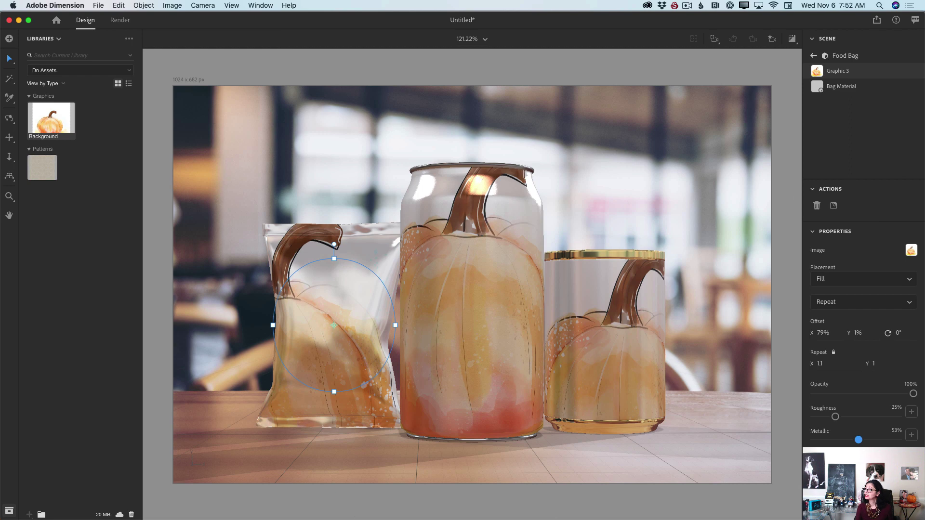
- Open the food bag's pumpkin graphic in Photoshop and add a text box across the pumpkin reading "Thanksgiving"
{"action": "left_click", "coordinate": [911, 253]}
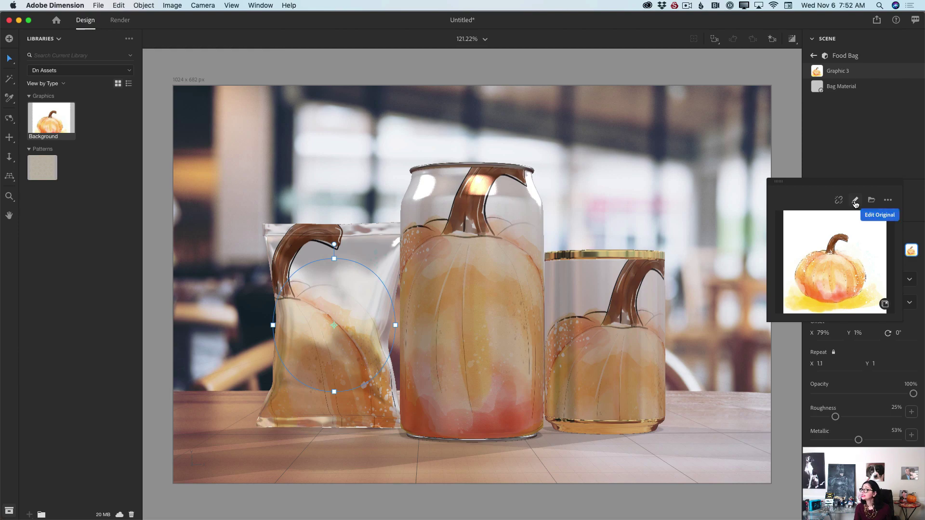
{"action": "left_click", "coordinate": [855, 202]}
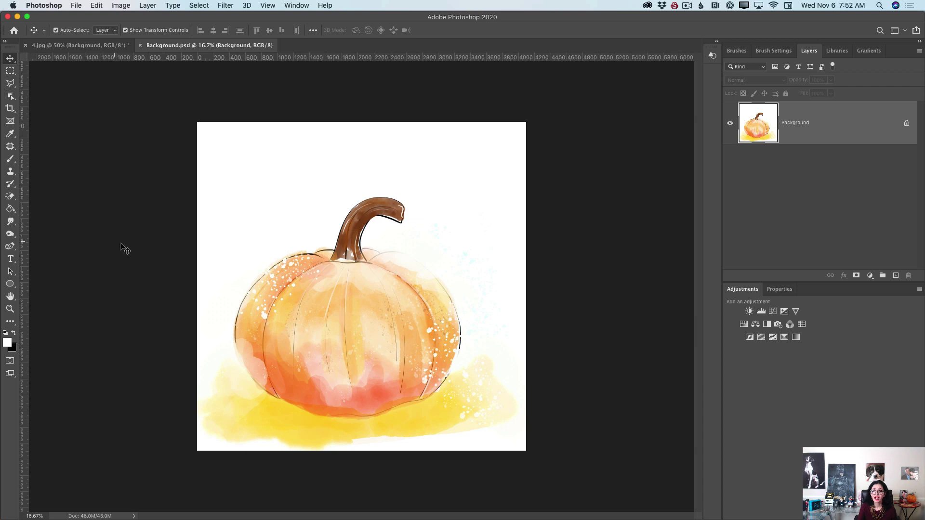
{"action": "left_click", "coordinate": [11, 259]}
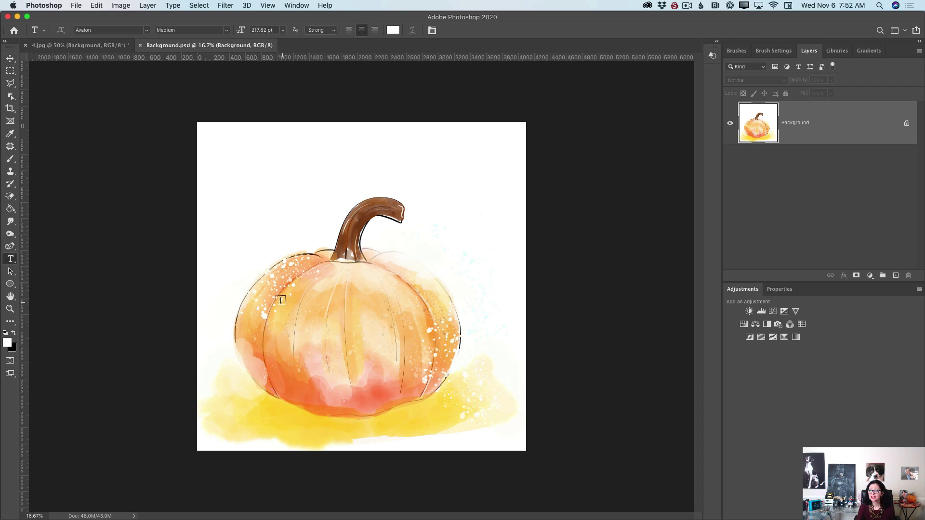
{"action": "left_click_drag", "start_coordinate": [251, 294], "coordinate": [437, 361]}
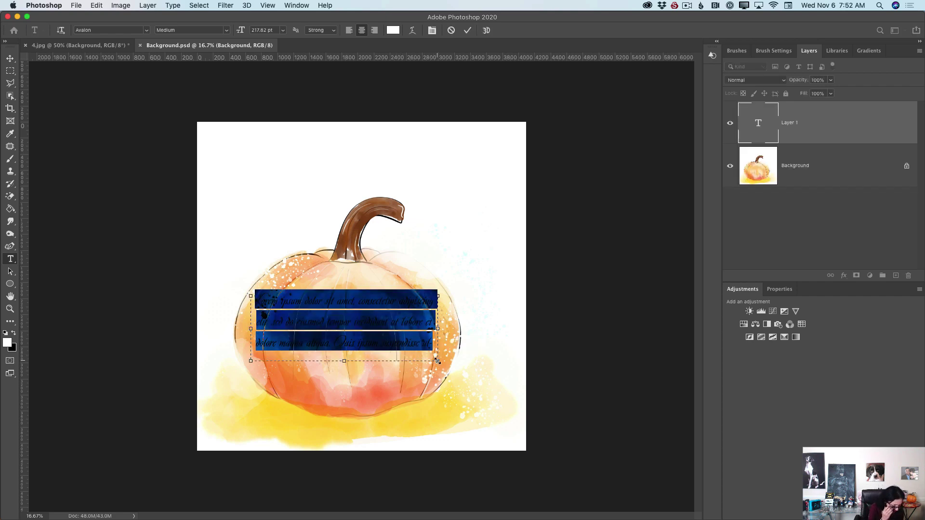
{"action": "type", "text": "Thanksgi"}
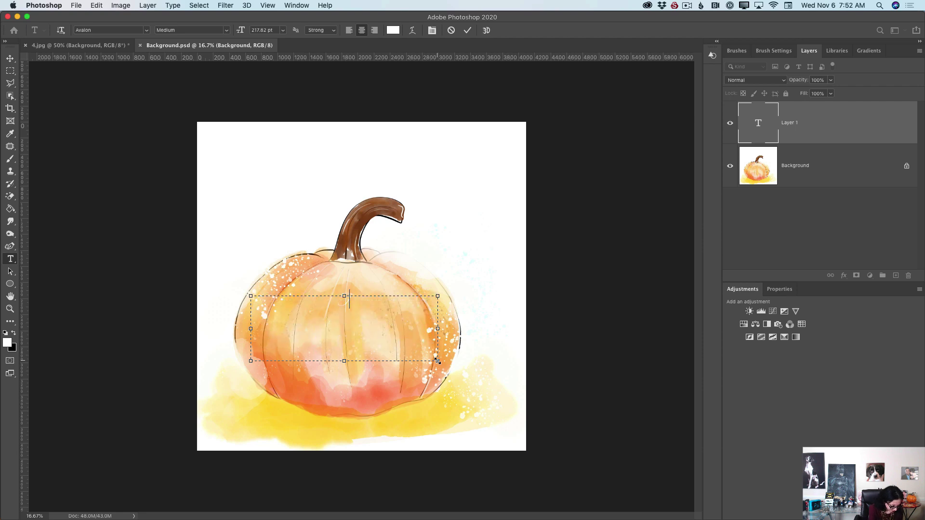
{"action": "type", "text": "ving"}
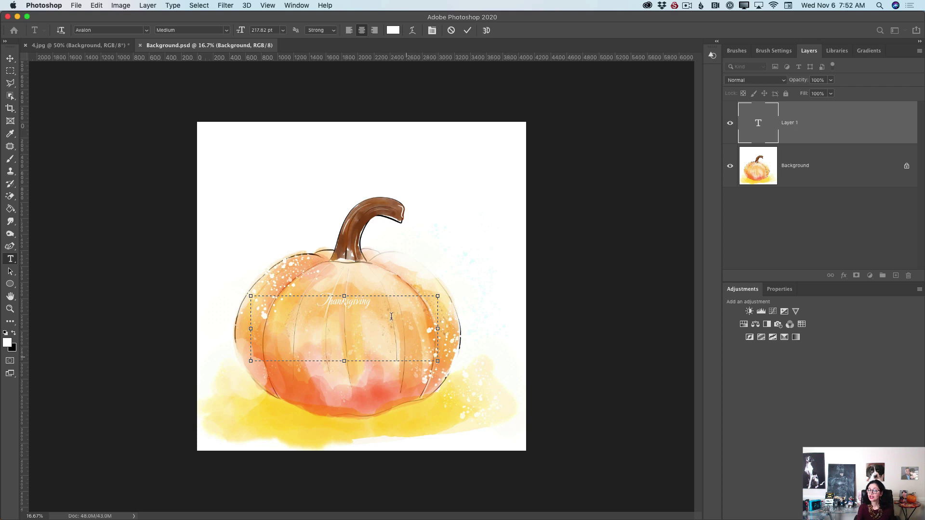
- Recolor the entire Thanksgiving text to a dark orange with a hue of 35°
{"action": "key", "text": "super+a"}
{"action": "left_click", "coordinate": [396, 30]}
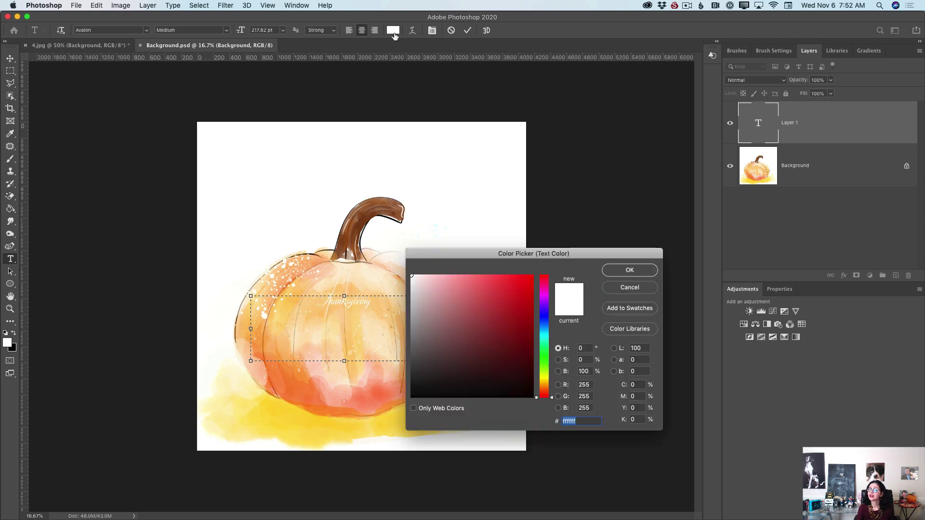
{"action": "mouse_move", "coordinate": [545, 388]}
{"action": "left_mouse_down"}
{"action": "mouse_move", "coordinate": [548, 369]}
{"action": "mouse_move", "coordinate": [553, 388]}
{"action": "left_mouse_up"}
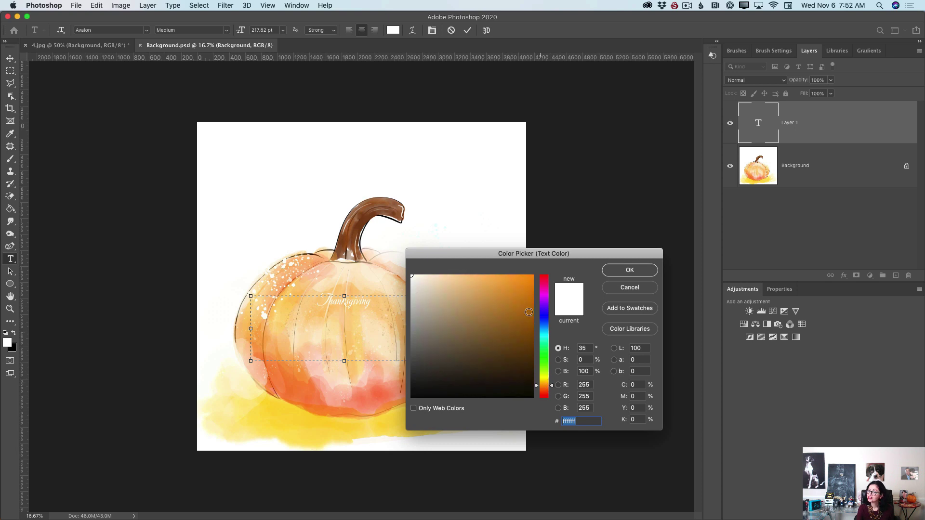
{"action": "left_click", "coordinate": [533, 279]}
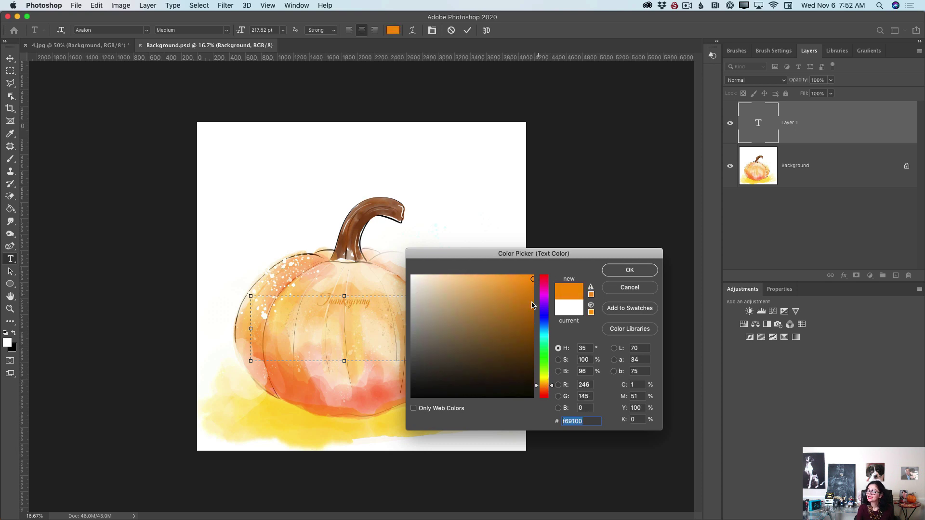
{"action": "left_click_drag", "start_coordinate": [523, 311], "coordinate": [531, 295]}
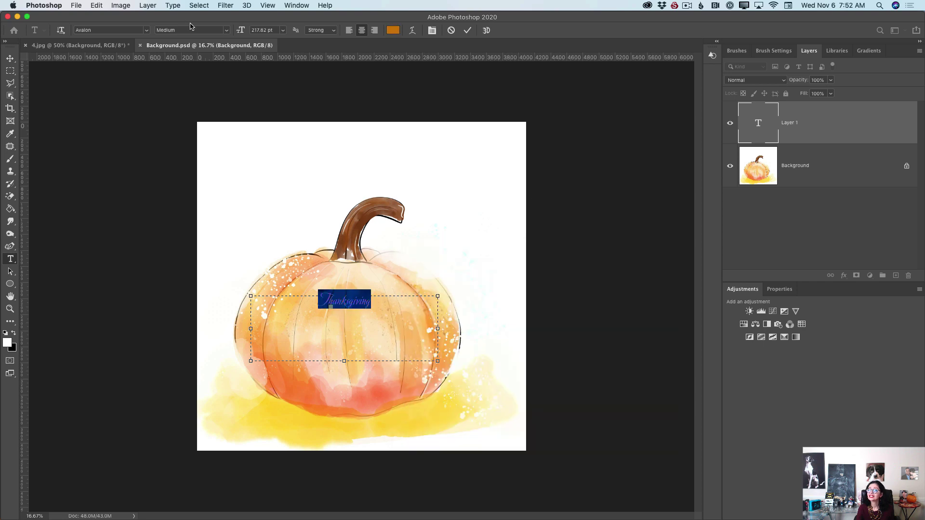
{"action": "left_click", "coordinate": [626, 270]}
- Enlarge the Thanksgiving text to about 656 pt and move it slightly lower on the pumpkin
{"action": "left_click_drag", "start_coordinate": [241, 33], "coordinate": [451, 49]}
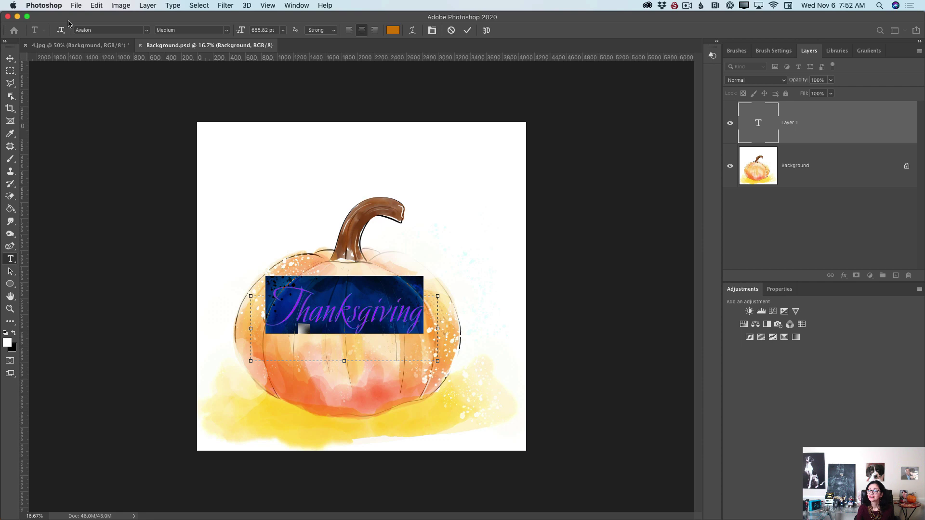
{"action": "left_click", "coordinate": [10, 58]}
{"action": "left_click_drag", "start_coordinate": [372, 321], "coordinate": [368, 327]}
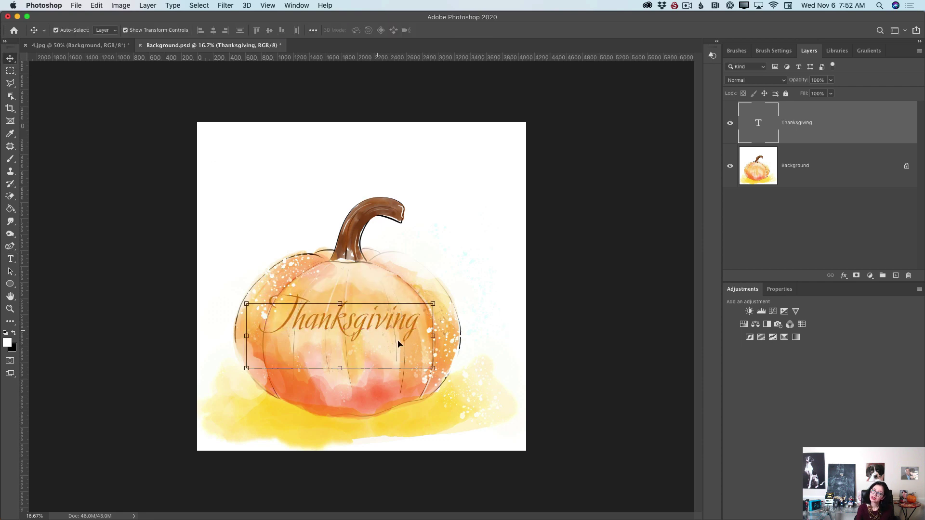
- Add a white inside Stroke of 1 px to the Thanksgiving text layer
{"action": "left_click", "coordinate": [843, 275]}
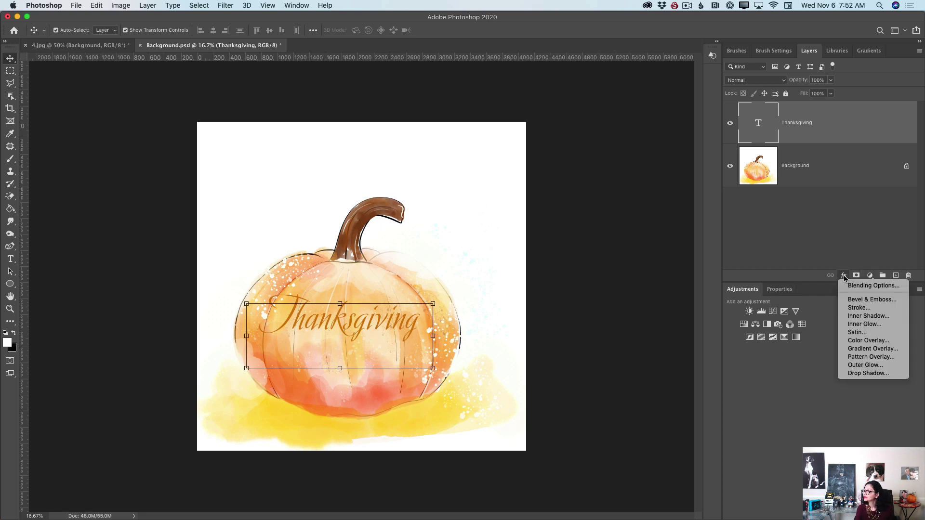
{"action": "left_click", "coordinate": [874, 308]}
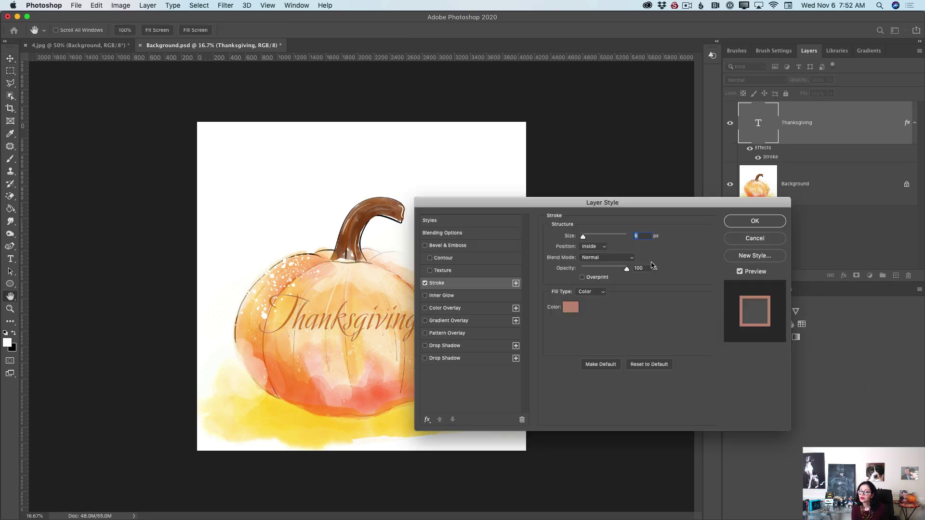
{"action": "left_click", "coordinate": [570, 308]}
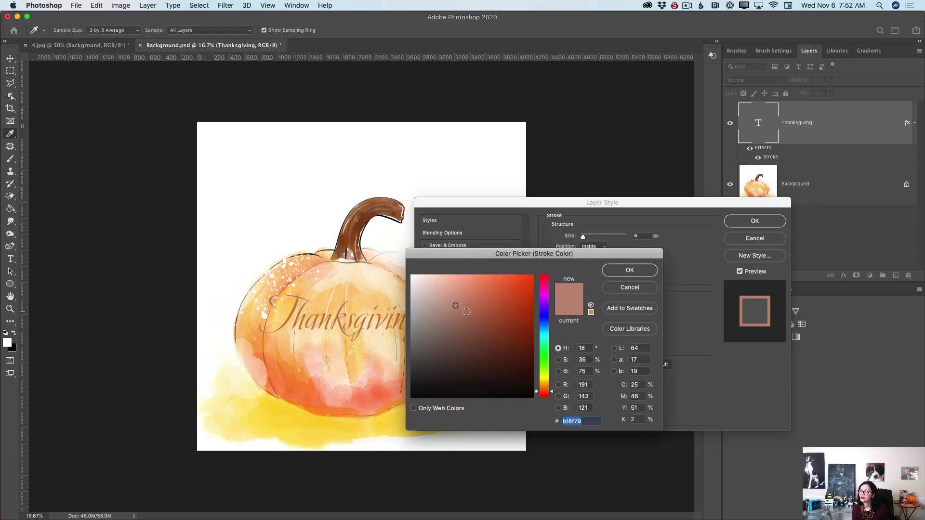
{"action": "left_click", "coordinate": [416, 280]}
{"action": "left_click", "coordinate": [629, 270]}
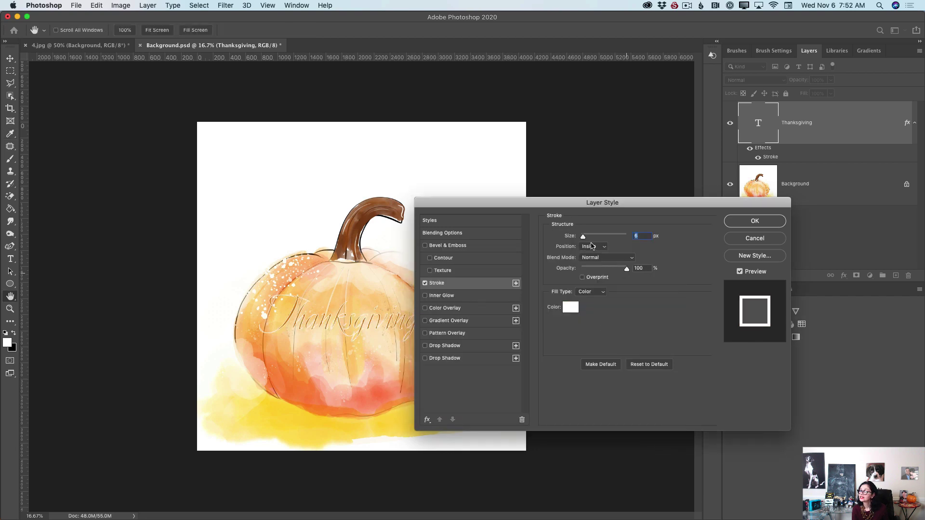
{"action": "left_click_drag", "start_coordinate": [583, 237], "coordinate": [581, 238]}
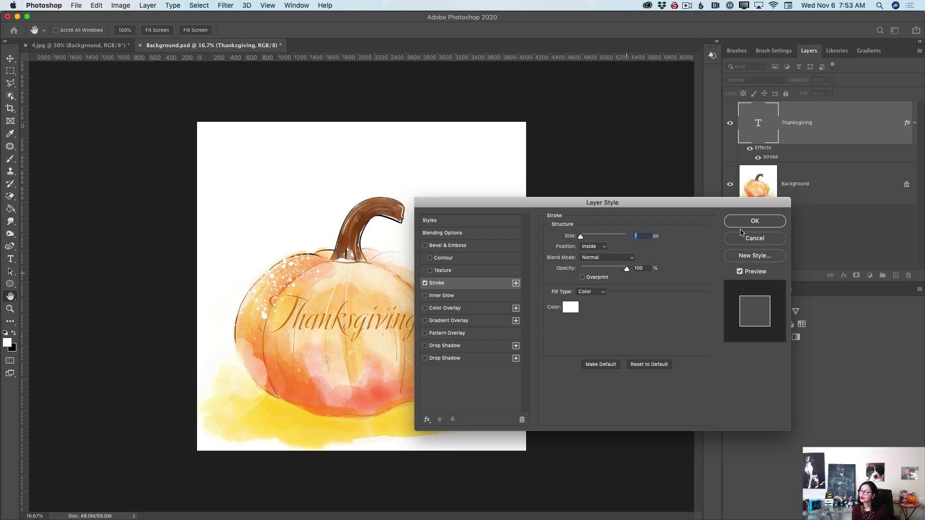
{"action": "left_click", "coordinate": [754, 221]}
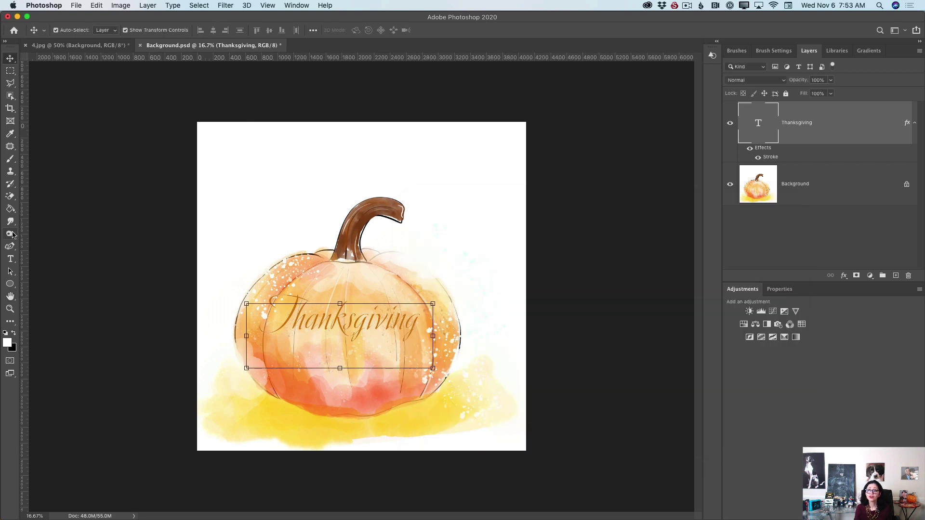
- Change the Thanksgiving text's font to Al Fresco and reduce its size to about 567 pt so the word fits one line
{"action": "left_click", "coordinate": [11, 260]}
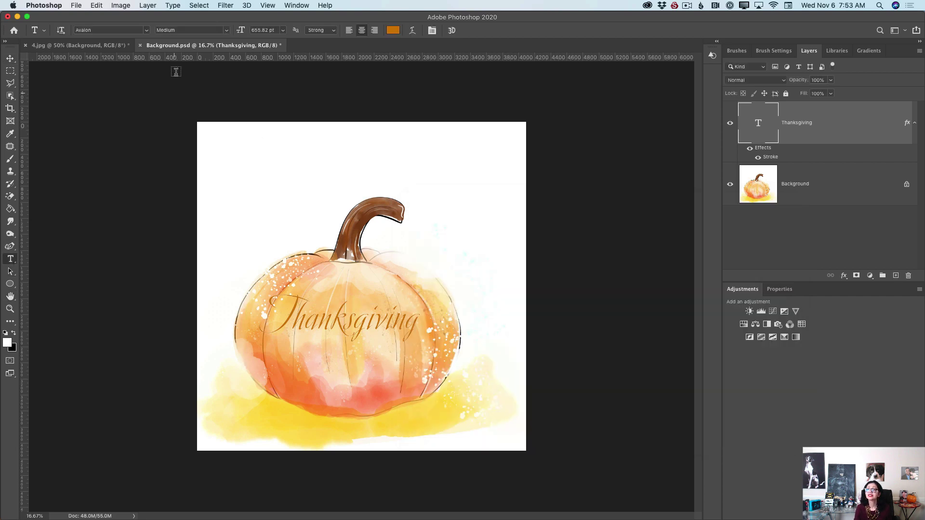
{"action": "left_click", "coordinate": [147, 30]}
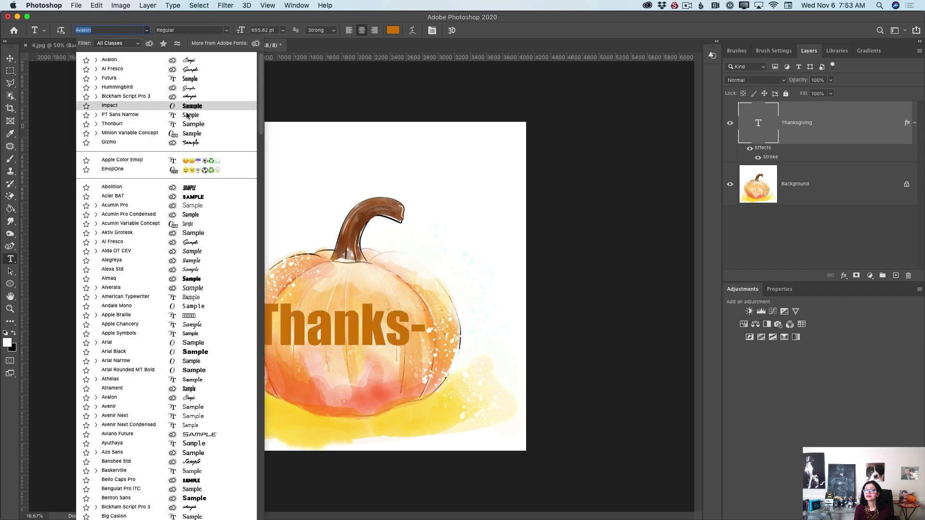
{"action": "left_click", "coordinate": [191, 70]}
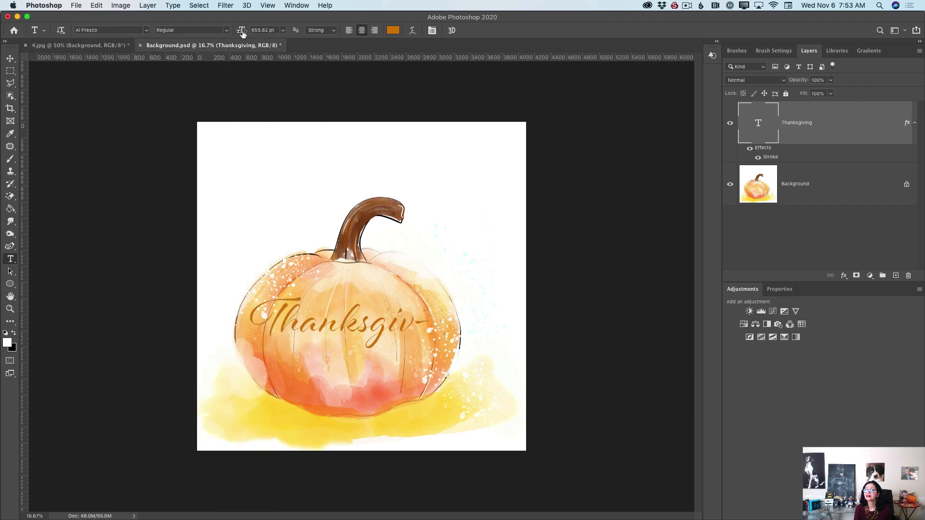
{"action": "left_click_drag", "start_coordinate": [242, 33], "coordinate": [223, 32]}
{"action": "double_click", "coordinate": [295, 312]}
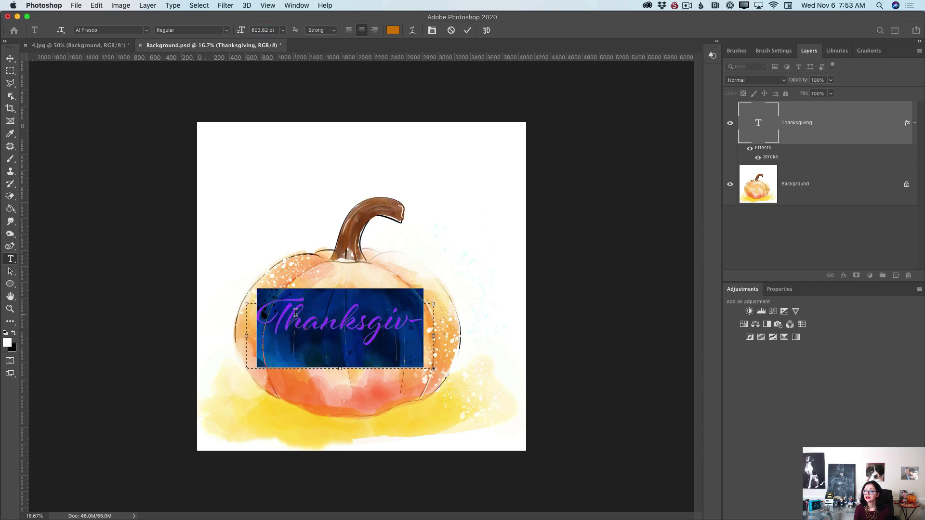
{"action": "left_click_drag", "start_coordinate": [246, 31], "coordinate": [222, 32]}
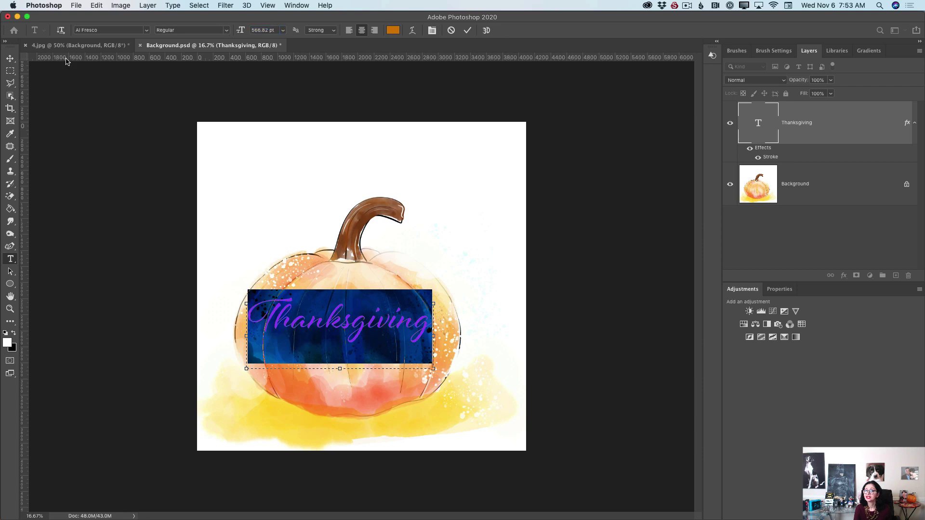
{"action": "left_click", "coordinate": [11, 59]}
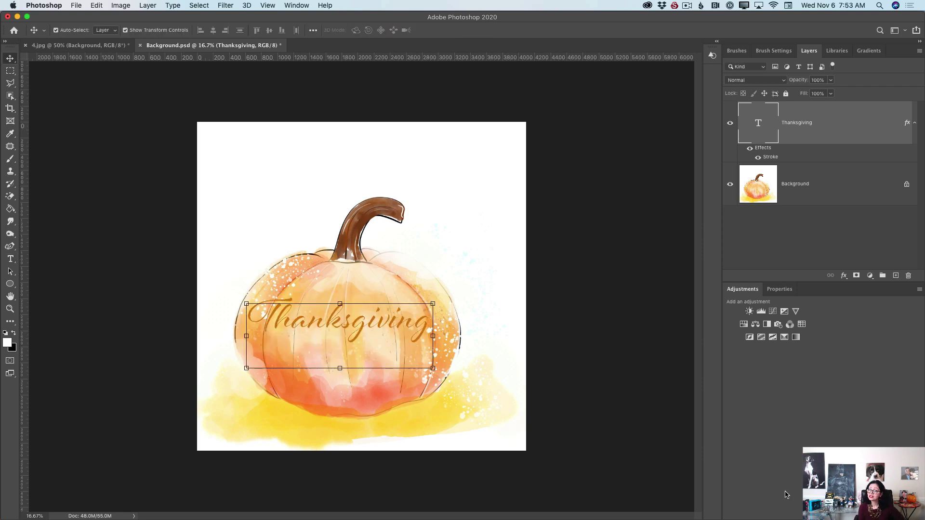
- Save and close Background.psd, and switch back to Adobe Dimension
{"action": "left_click", "coordinate": [75, 6]}
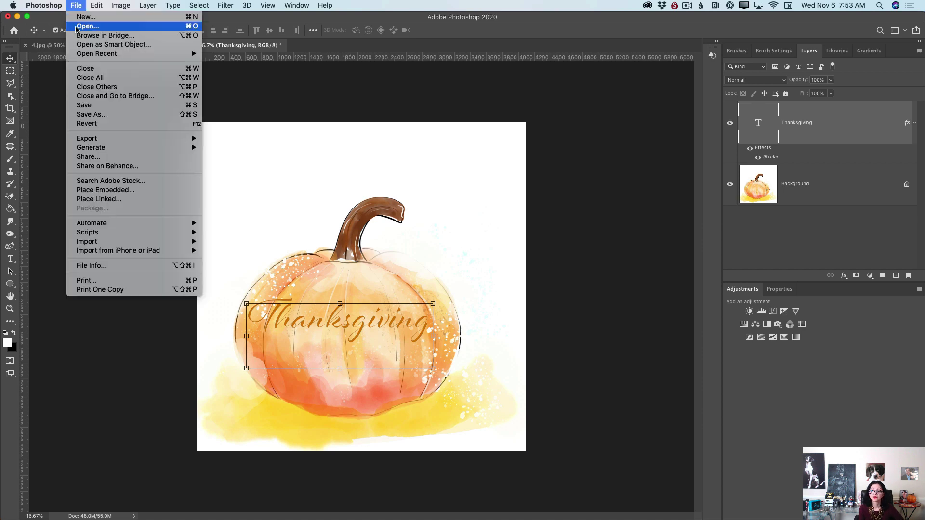
{"action": "left_click", "coordinate": [85, 105]}
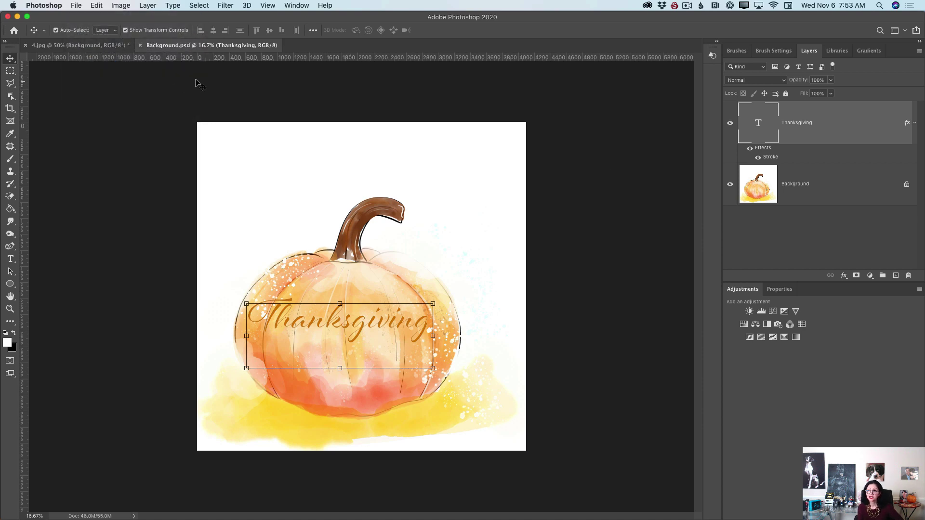
{"action": "left_click", "coordinate": [140, 45]}
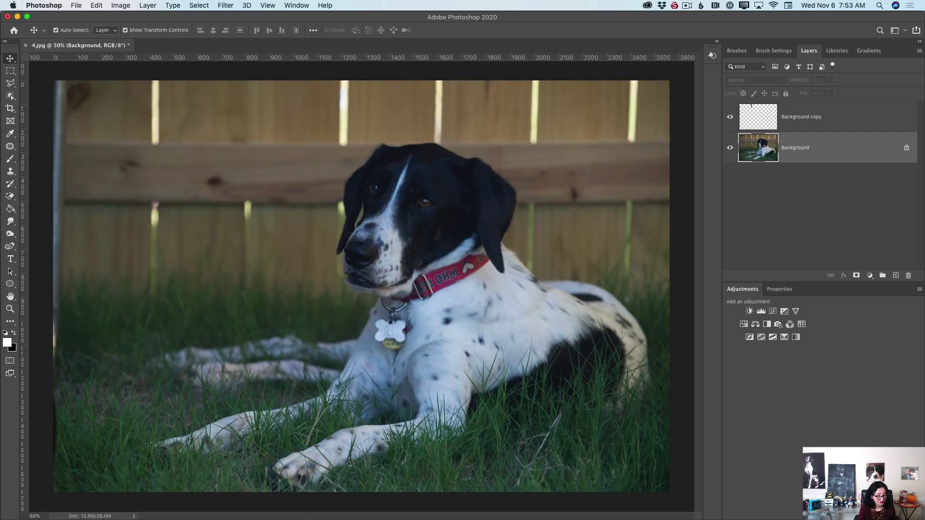
{"action": "key", "text": "super+Tab"}
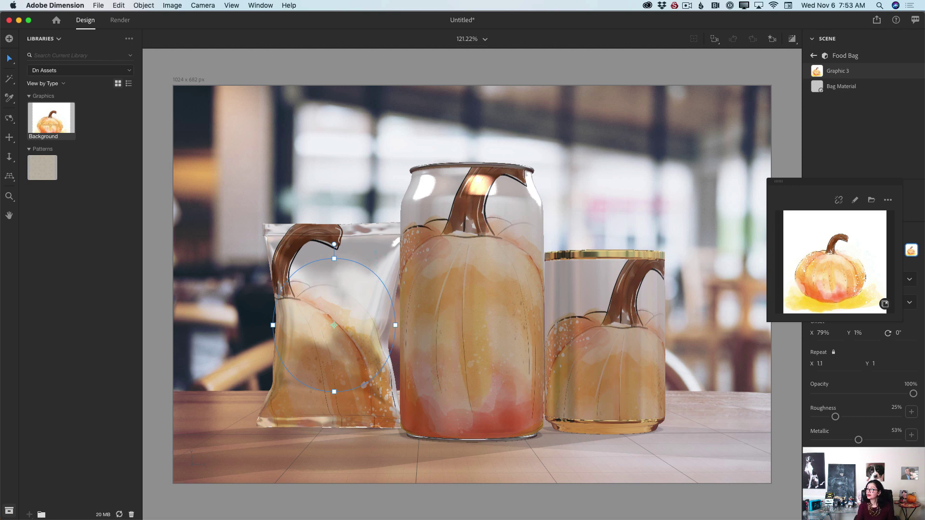
- Dismiss the image preview, shift the food bag graphic to an offset of about X 64%, Y -2%, and return to the full scene list
{"action": "left_click", "coordinate": [819, 161]}
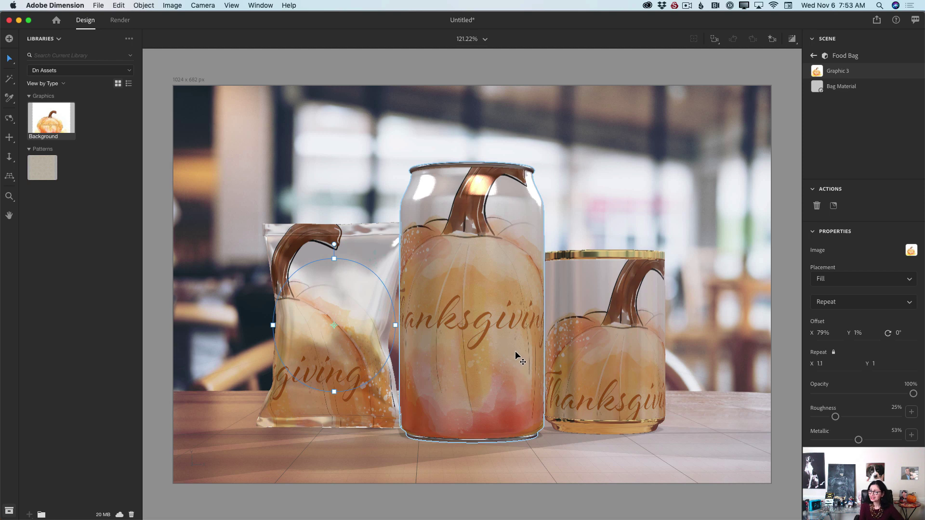
{"action": "left_click_drag", "start_coordinate": [334, 352], "coordinate": [374, 350]}
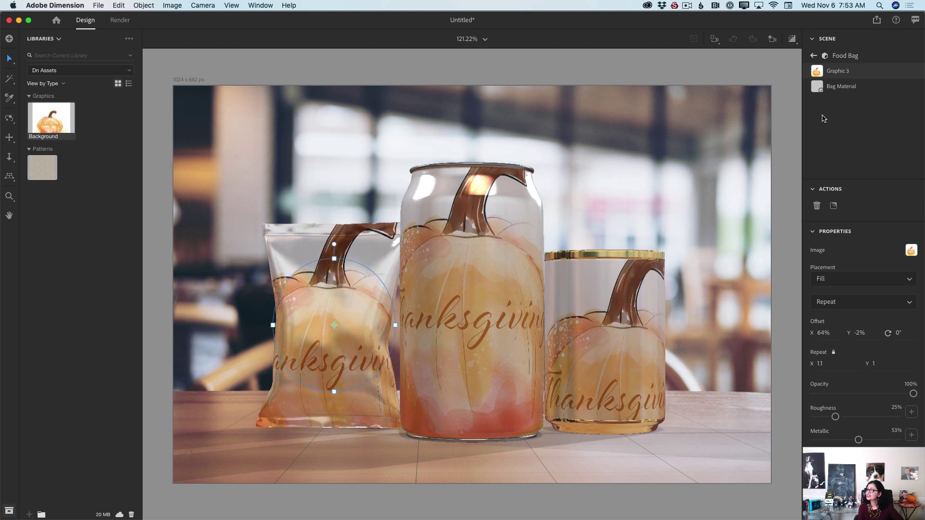
{"action": "left_click", "coordinate": [814, 55]}
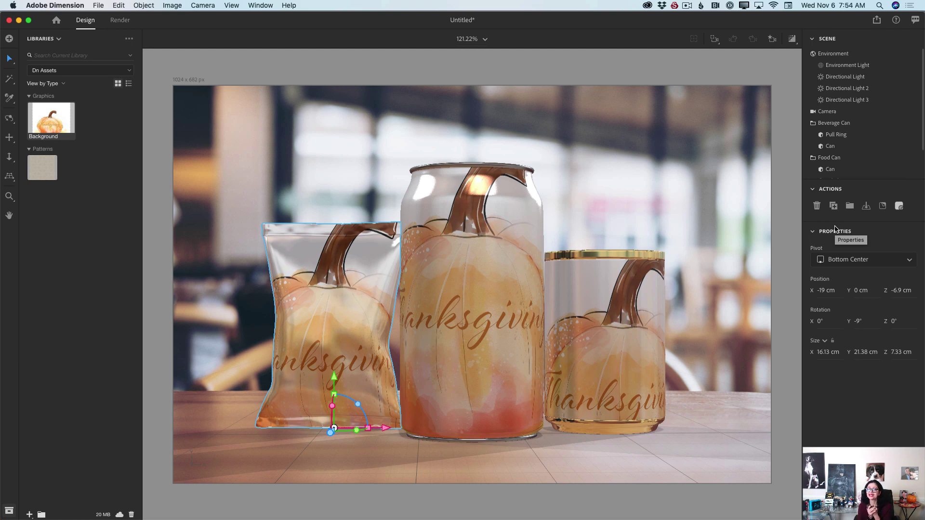
- Show the environment lights in the Starter Assets and raise the scene's Environment Light intensity to about 117%
{"action": "left_click", "coordinate": [54, 43]}
{"action": "left_click", "coordinate": [63, 58]}
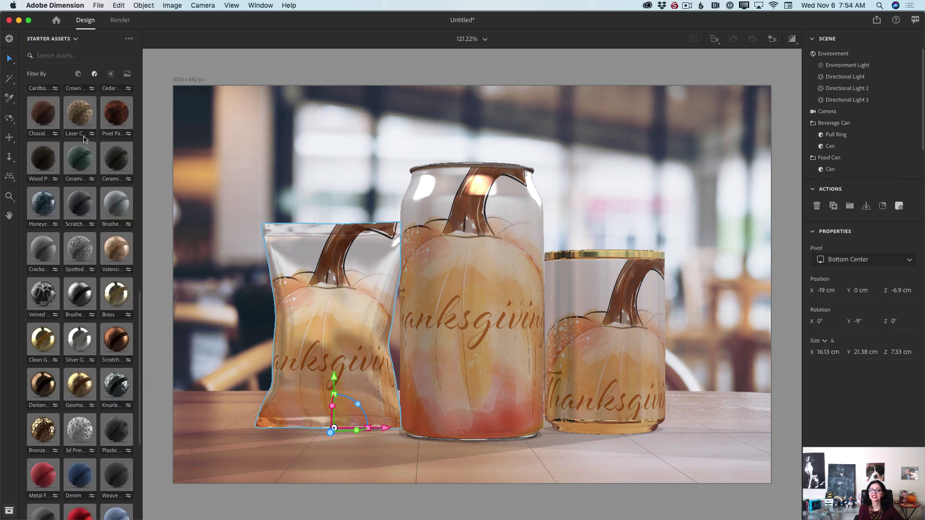
{"action": "left_click", "coordinate": [111, 75]}
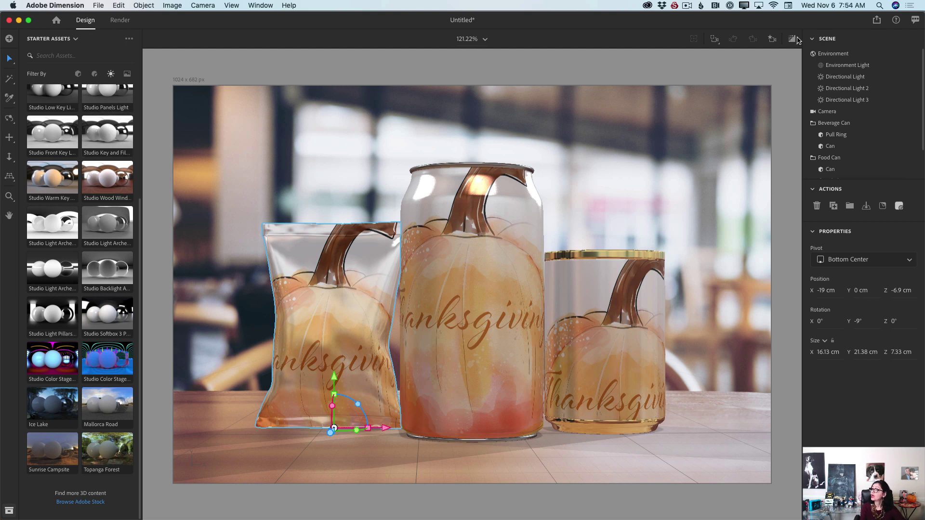
{"action": "left_click", "coordinate": [847, 66]}
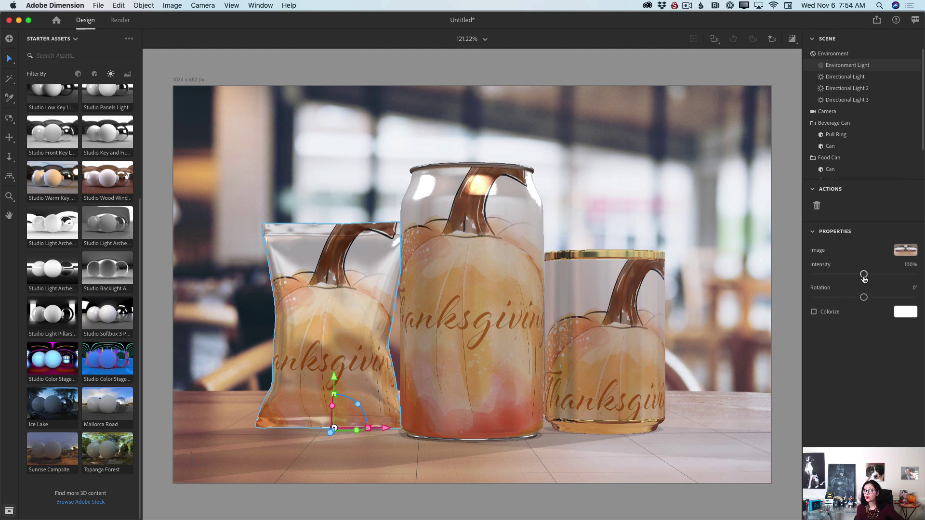
{"action": "left_click_drag", "start_coordinate": [862, 275], "coordinate": [872, 274]}
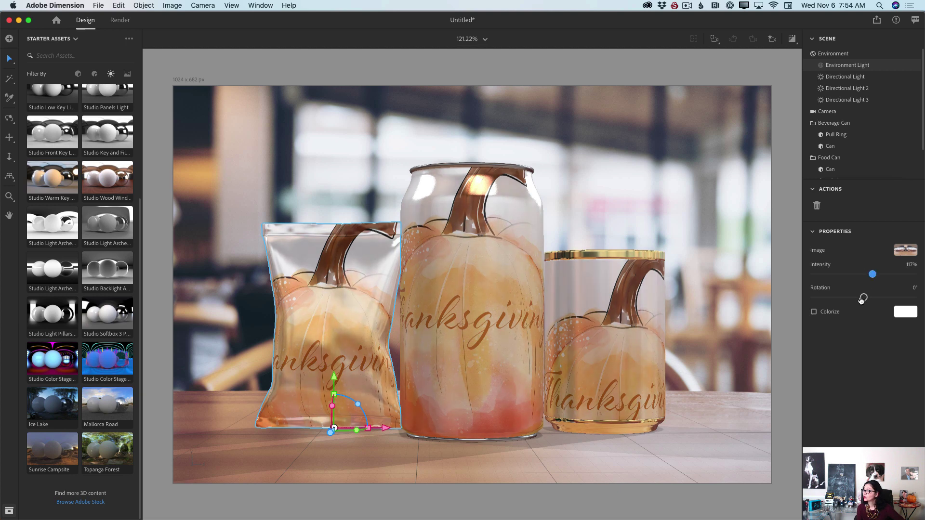
- Raise the Environment Light's intensity to about 128% and set its rotation to about 10°
{"action": "left_click_drag", "start_coordinate": [872, 274], "coordinate": [867, 299]}
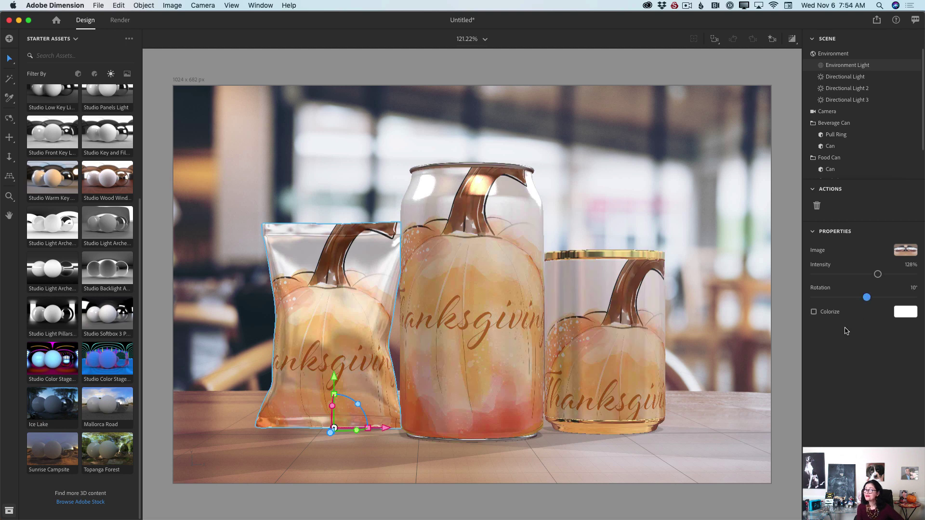
- Recolor the first Directional Light bright sky blue and set its intensity to about 173%, rotation 152° and height 8°
{"action": "left_click", "coordinate": [844, 78]}
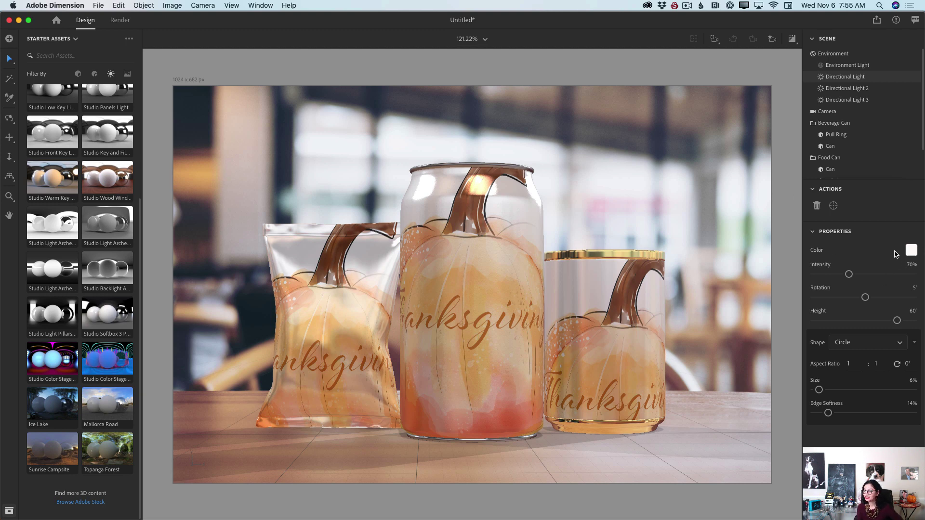
{"action": "left_click", "coordinate": [911, 250]}
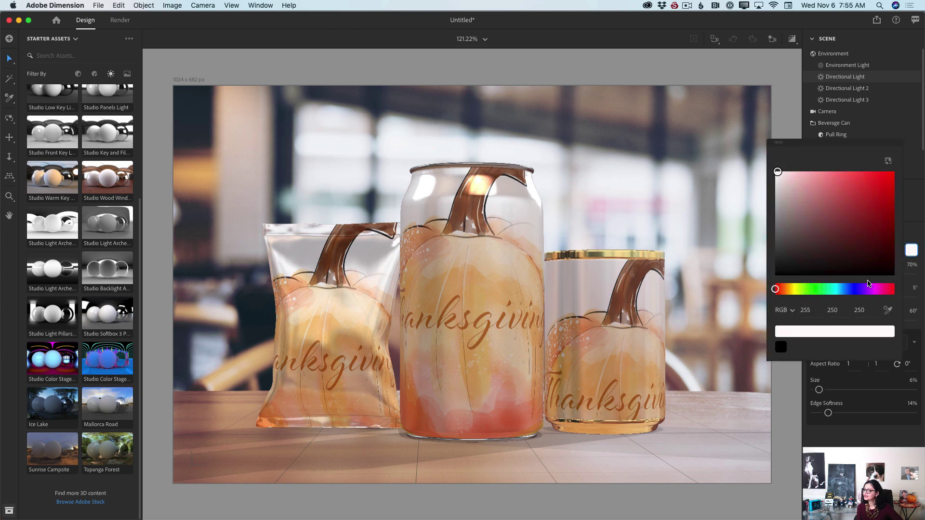
{"action": "left_click", "coordinate": [838, 289]}
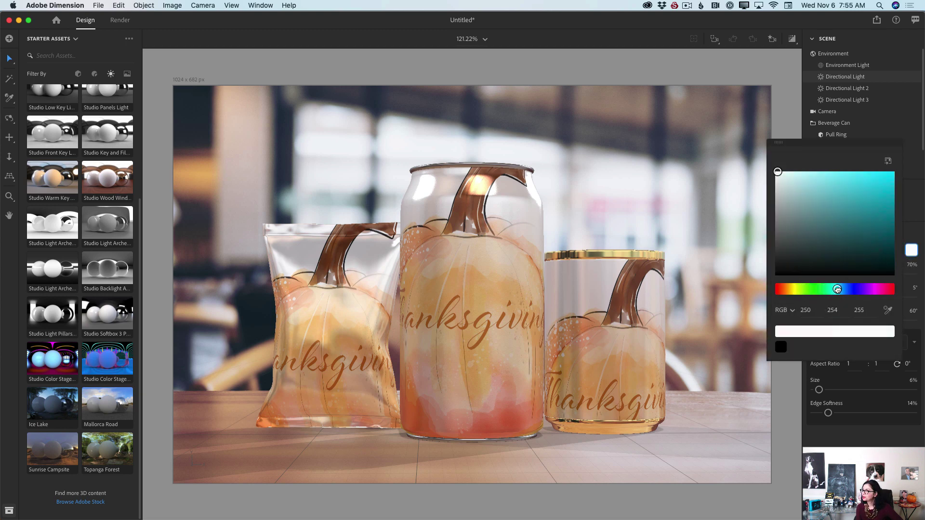
{"action": "left_click_drag", "start_coordinate": [865, 216], "coordinate": [863, 172]}
{"action": "left_click", "coordinate": [911, 214]}
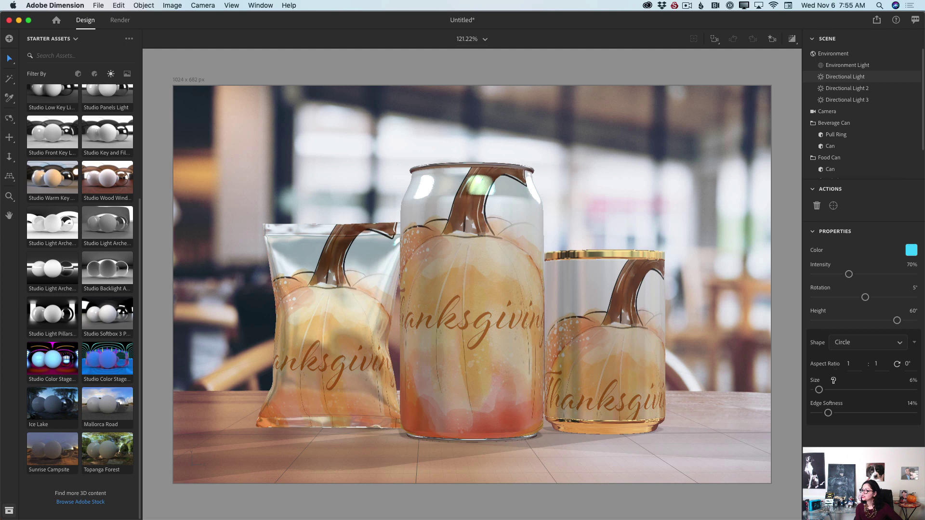
{"action": "left_click_drag", "start_coordinate": [849, 273], "coordinate": [897, 271]}
{"action": "left_click_drag", "start_coordinate": [865, 297], "coordinate": [868, 329]}
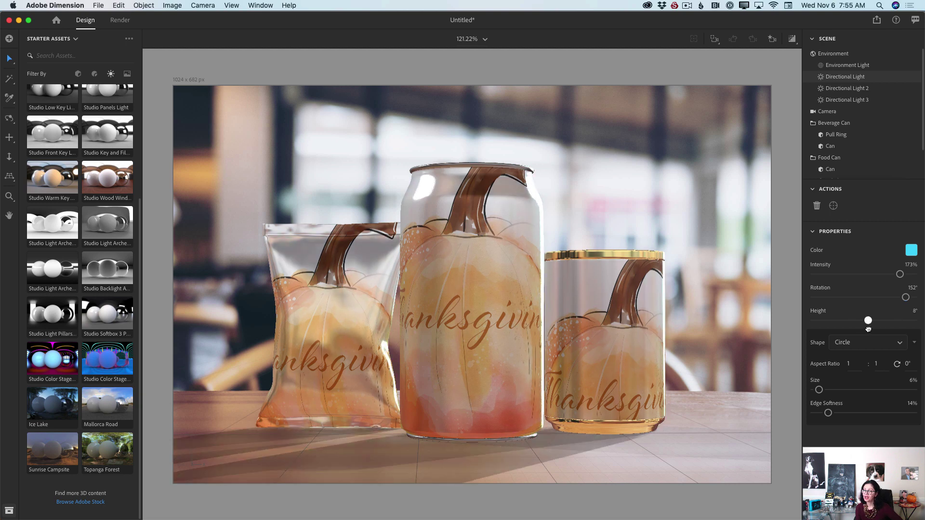
- Try the Square shape on the first Directional Light, return it to Circle, and set size to about 4% and edge softness to 81%
{"action": "mouse_move", "coordinate": [823, 400]}
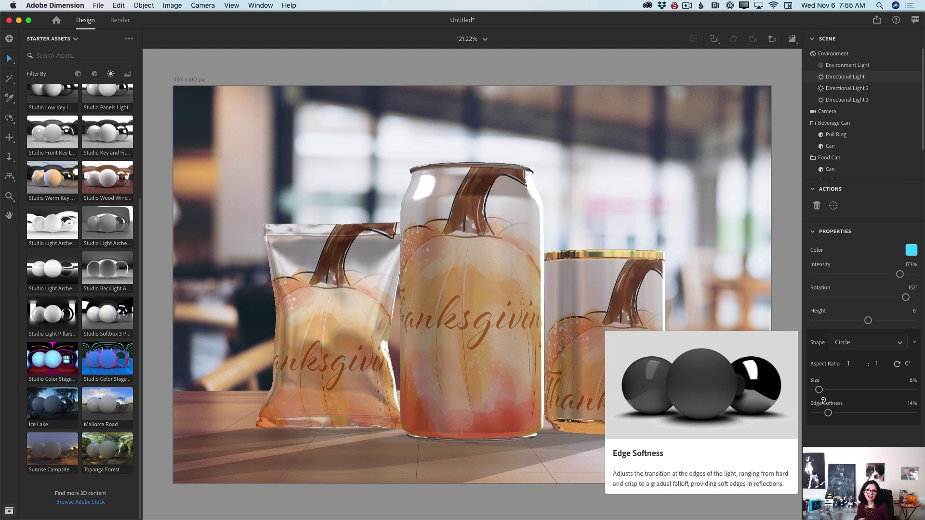
{"action": "left_click", "coordinate": [856, 343]}
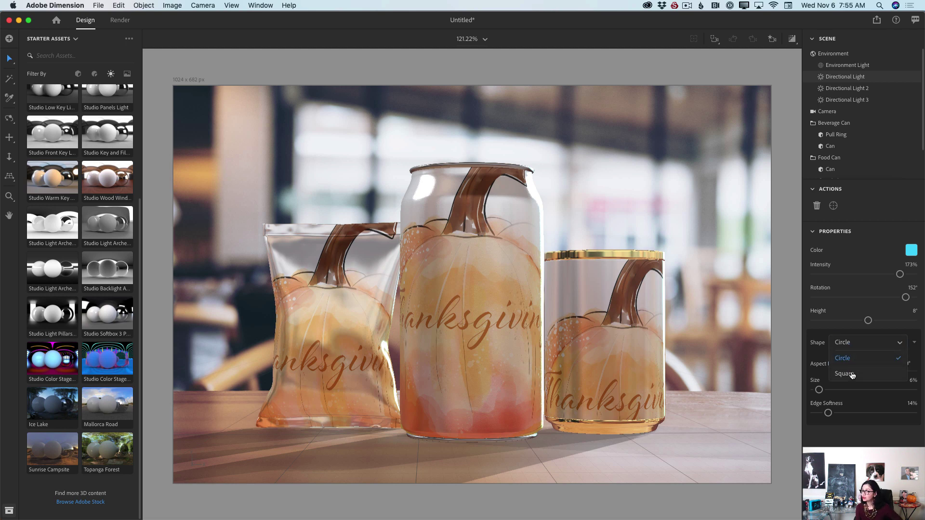
{"action": "left_click", "coordinate": [852, 375]}
{"action": "left_click", "coordinate": [860, 348]}
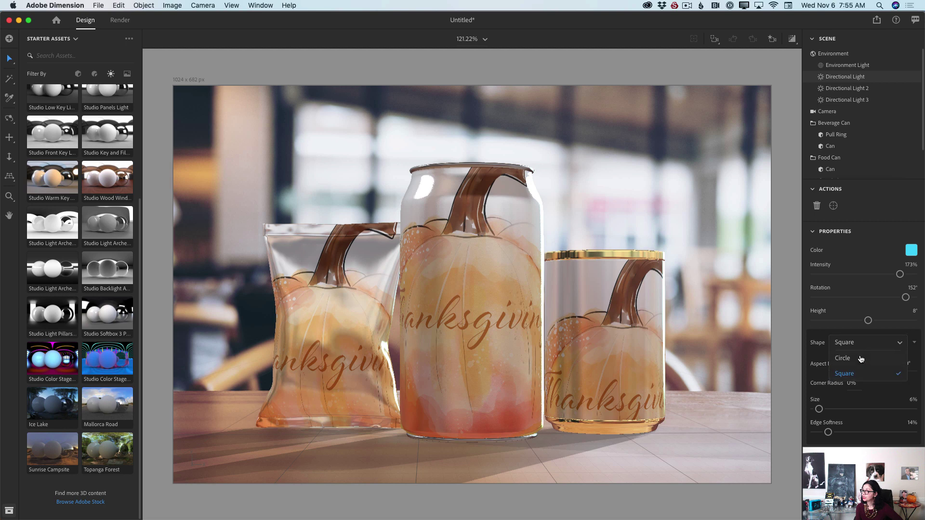
{"action": "left_click", "coordinate": [860, 360]}
{"action": "left_click_drag", "start_coordinate": [819, 393], "coordinate": [894, 414]}
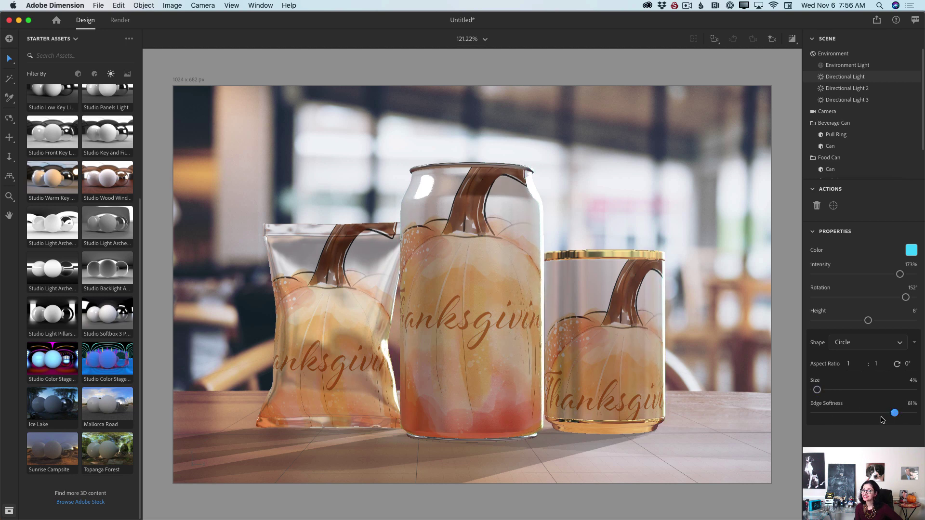
- Recolor Directional Light 2 pure red (255, 0, 0) and set its intensity to about 137%, rotation 103° and height 17°
{"action": "left_click", "coordinate": [840, 89]}
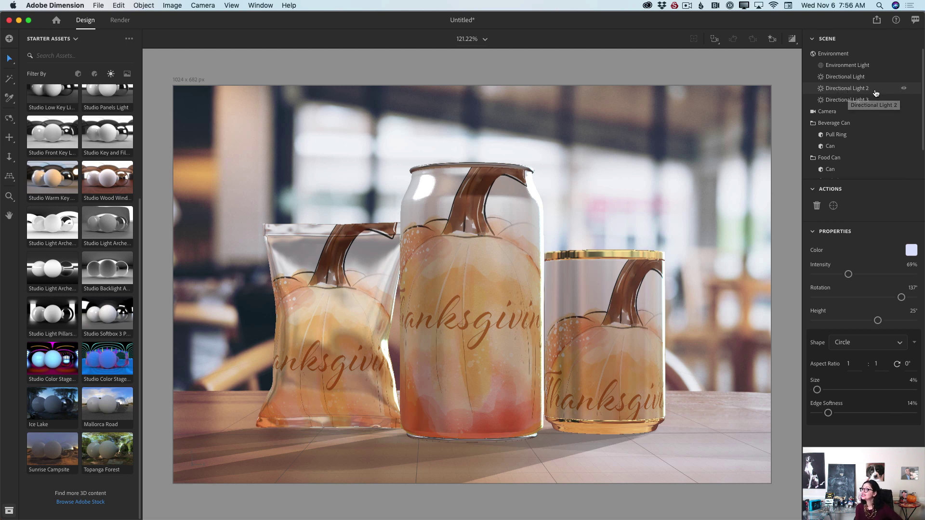
{"action": "left_click", "coordinate": [910, 251]}
{"action": "left_click", "coordinate": [892, 290]}
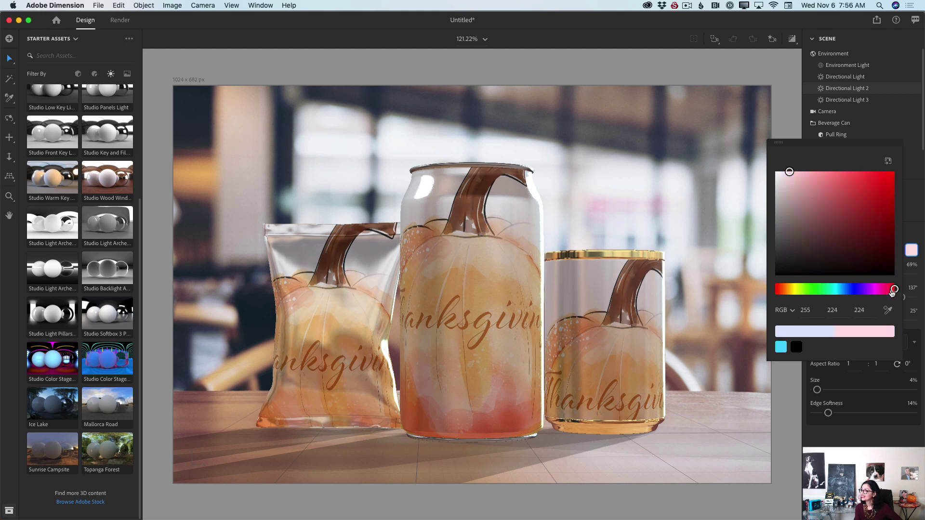
{"action": "left_click_drag", "start_coordinate": [884, 185], "coordinate": [898, 170]}
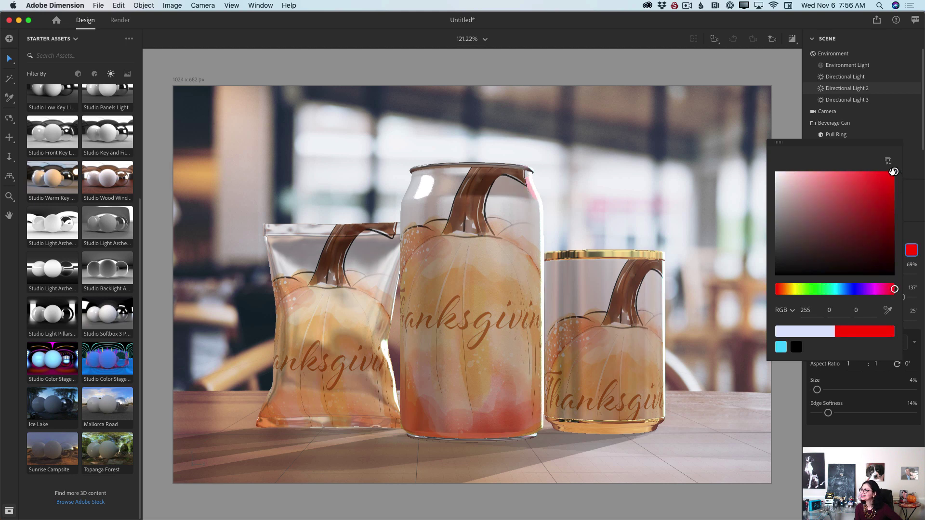
{"action": "left_click", "coordinate": [917, 205]}
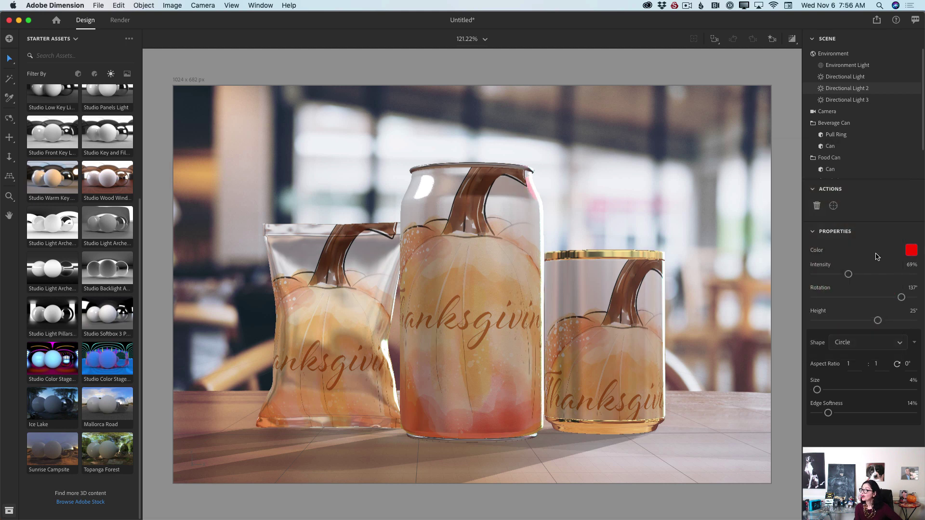
{"action": "left_click_drag", "start_coordinate": [849, 274], "coordinate": [873, 320]}
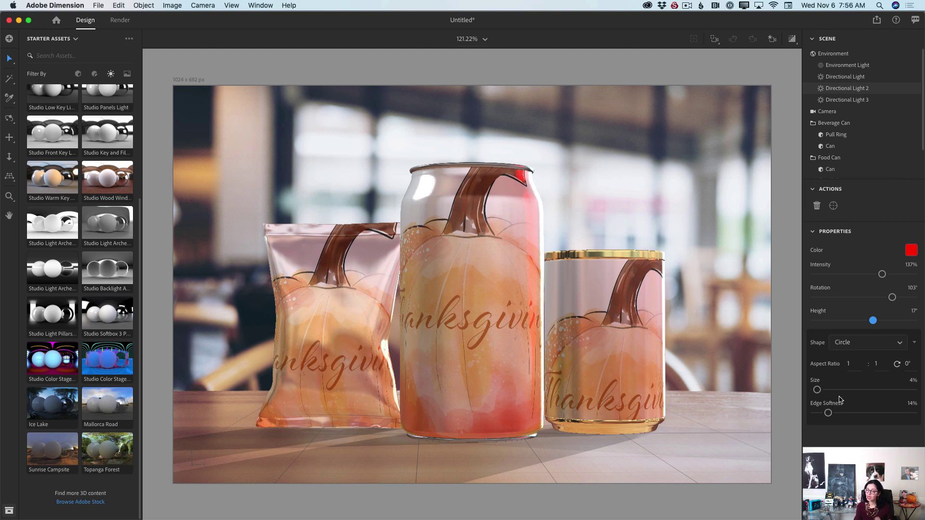
- Change the color of Directional Light 3 to a saturated purple-magenta
{"action": "left_click", "coordinate": [839, 101]}
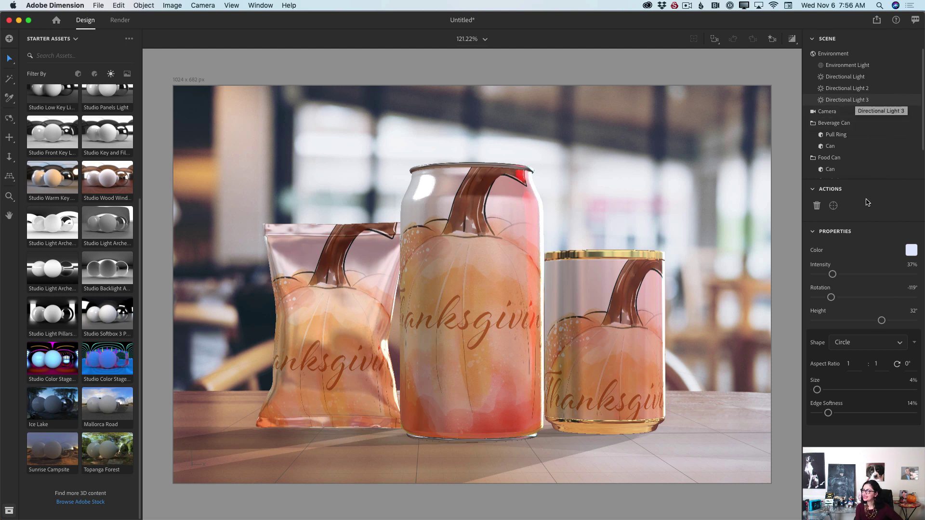
{"action": "left_click", "coordinate": [911, 249]}
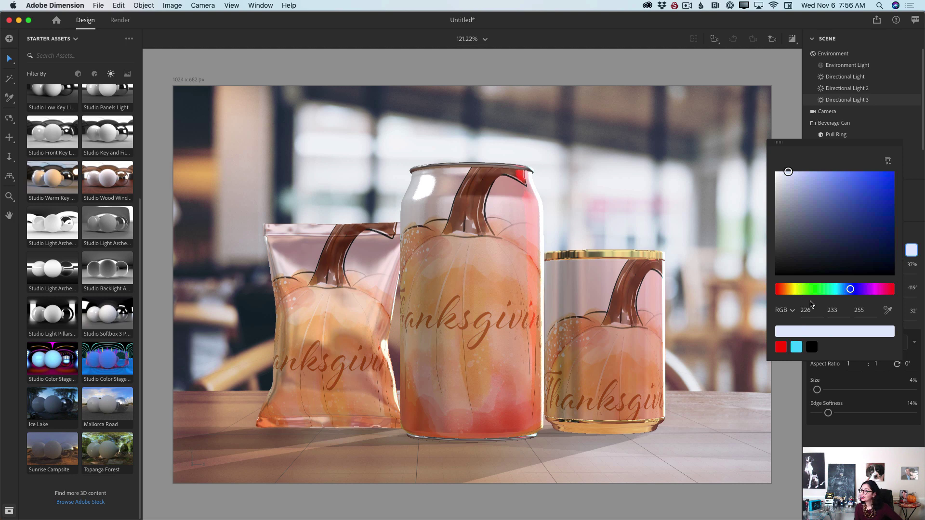
{"action": "left_click", "coordinate": [871, 288]}
{"action": "left_click_drag", "start_coordinate": [879, 200], "coordinate": [894, 176]}
{"action": "left_click", "coordinate": [914, 223]}
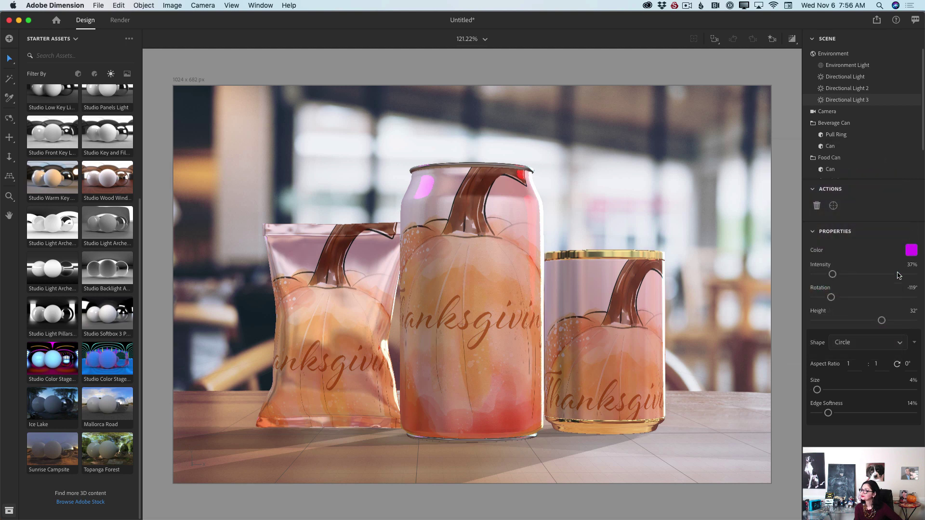
- Set Directional Light 3 to about 104% intensity, 47° rotation, -76° height, 11% size and 29% edge softness
{"action": "left_click_drag", "start_coordinate": [834, 274], "coordinate": [866, 273]}
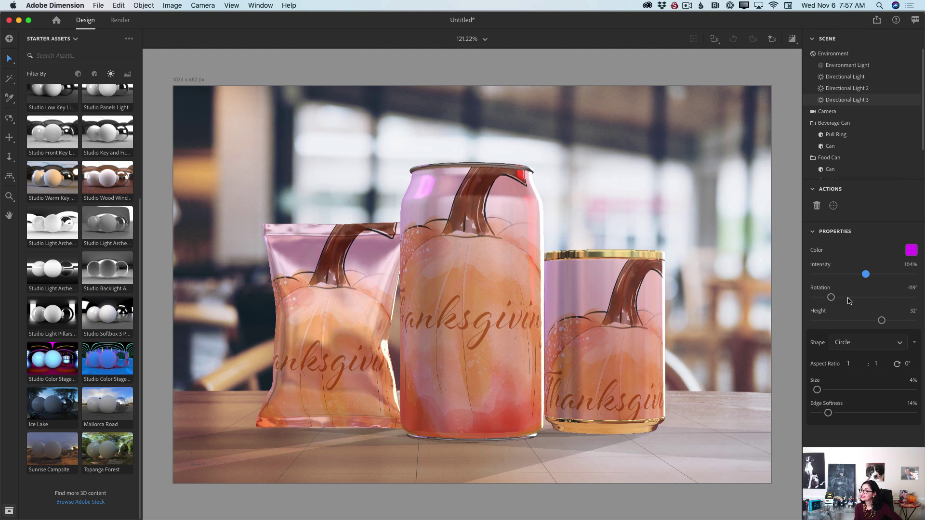
{"action": "left_click_drag", "start_coordinate": [831, 297], "coordinate": [882, 289]}
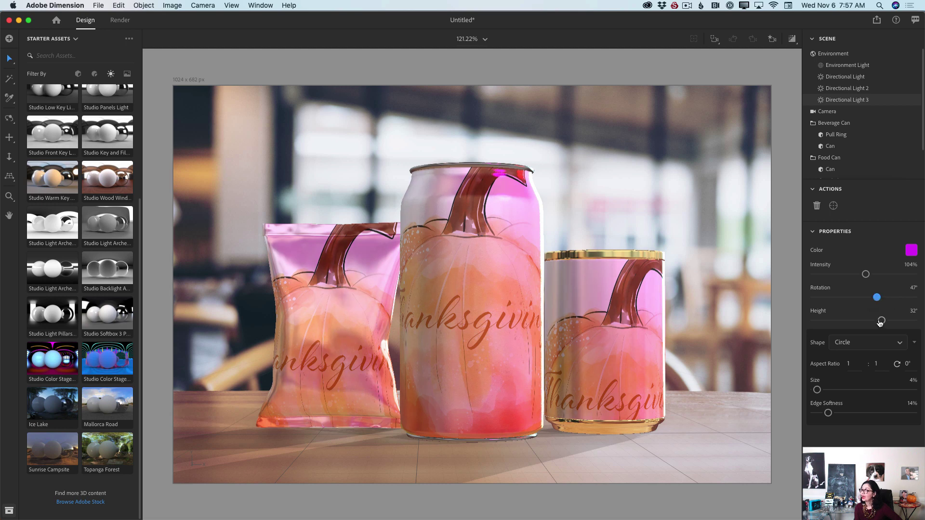
{"action": "left_click_drag", "start_coordinate": [882, 320], "coordinate": [822, 332]}
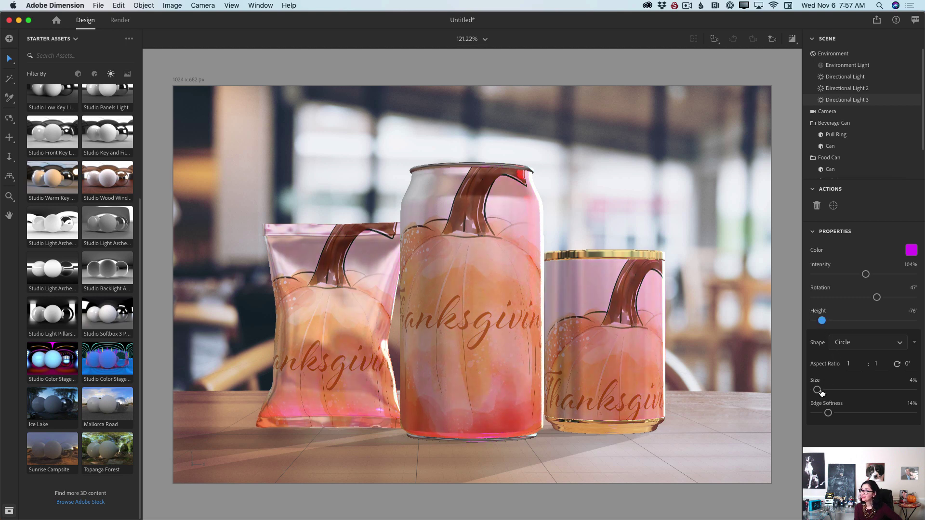
{"action": "left_click_drag", "start_coordinate": [820, 391], "coordinate": [844, 415]}
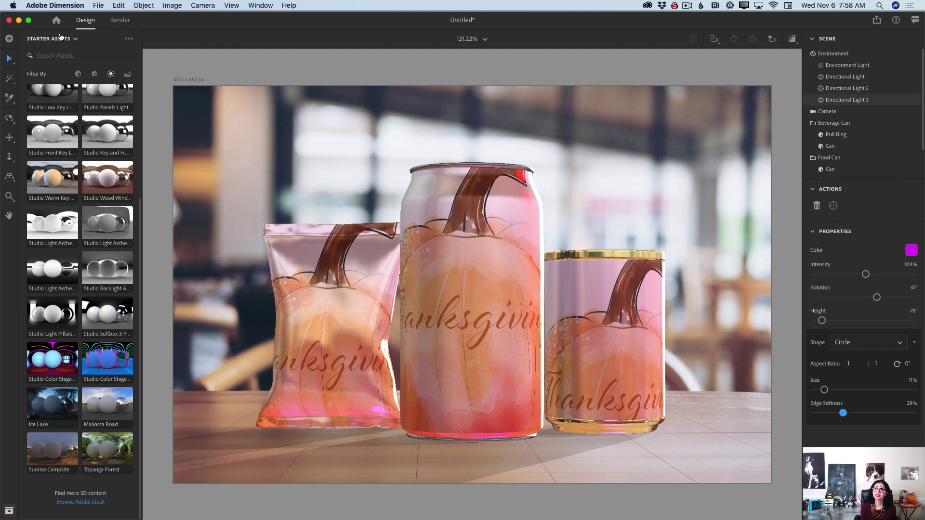
- Review the local render settings for filename, quality, export formats and save location, and return to the design view
{"action": "left_click", "coordinate": [120, 20]}
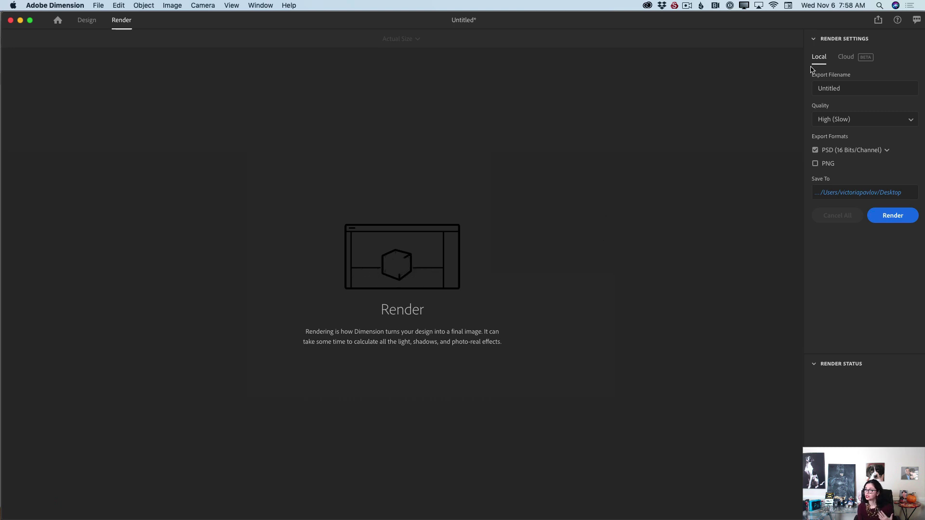
{"action": "left_click", "coordinate": [89, 25]}
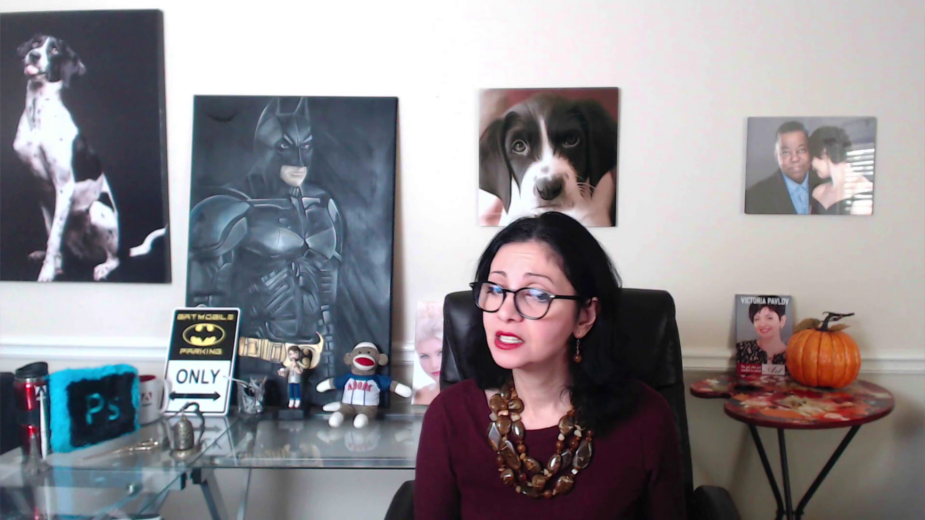